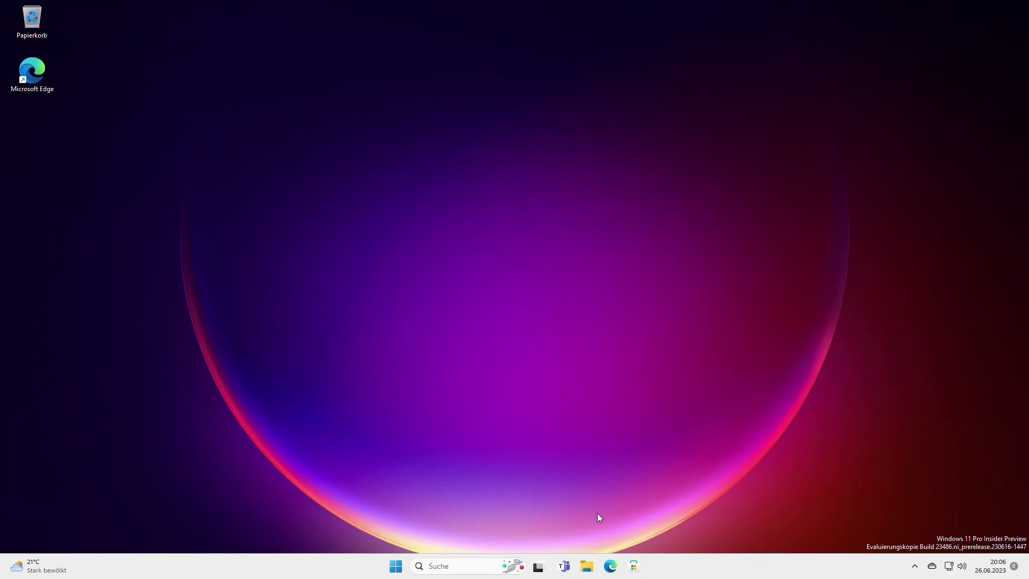
Open the Katalog gallery in File Explorer and preview the details of several of its files, folders and photos
key("super+e")
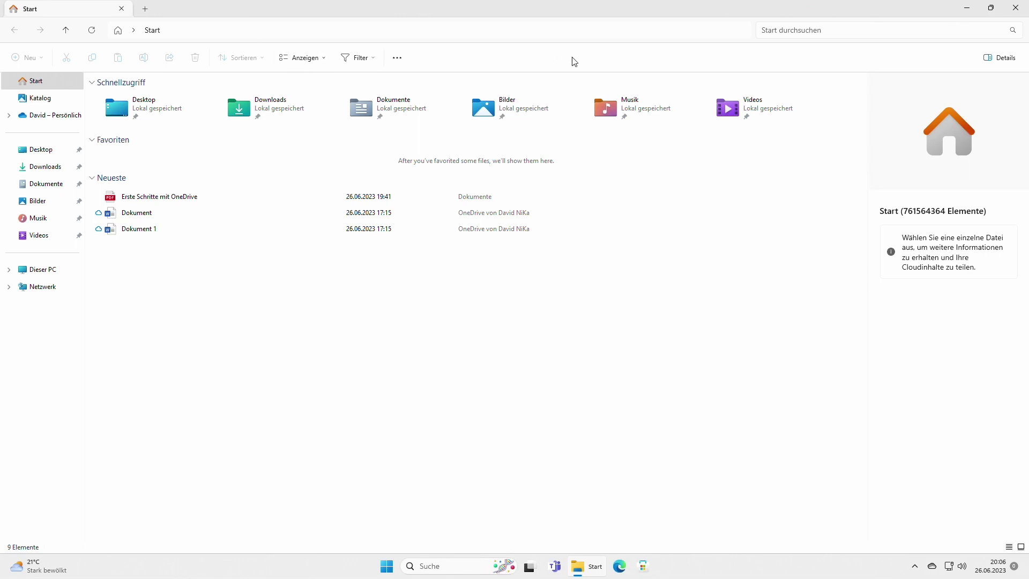
left_click(55, 101)
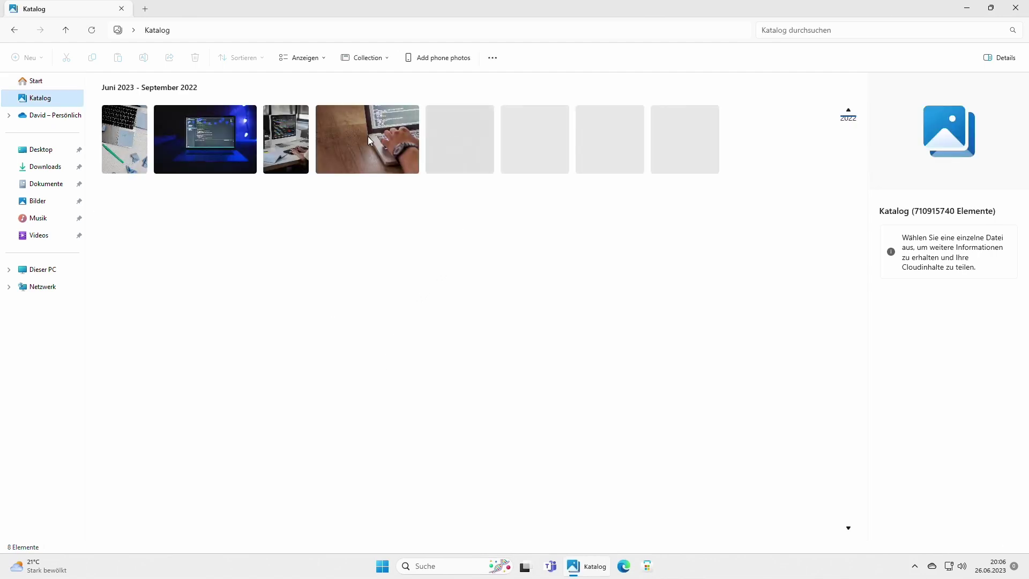
left_click(466, 140)
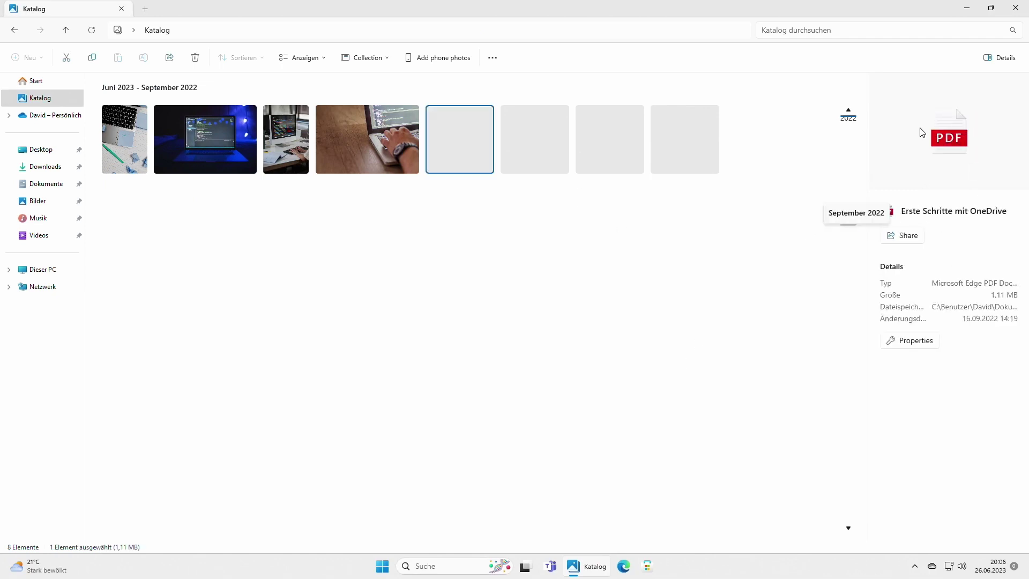
left_click(694, 143)
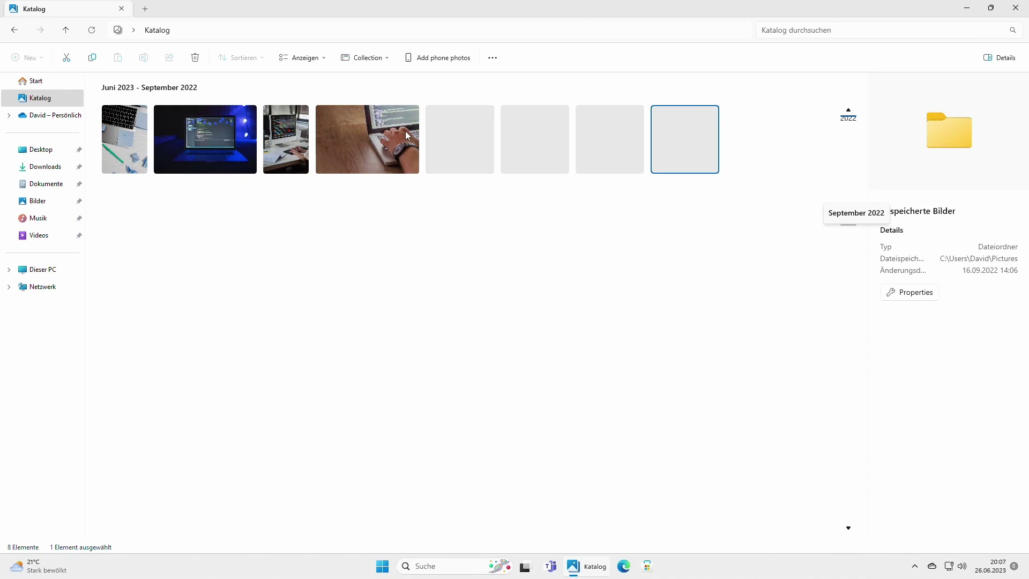
left_click(379, 139)
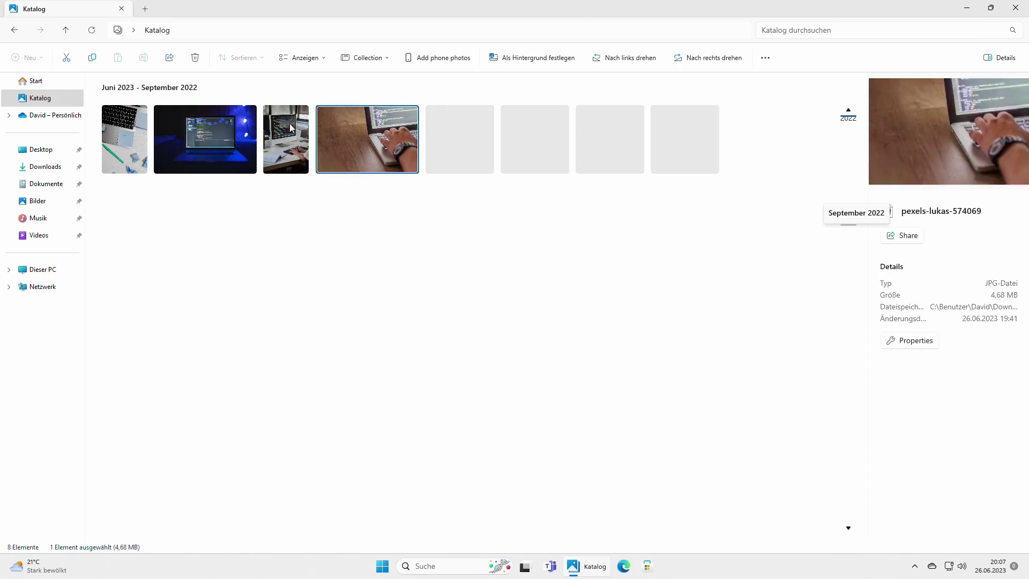
left_click(519, 157)
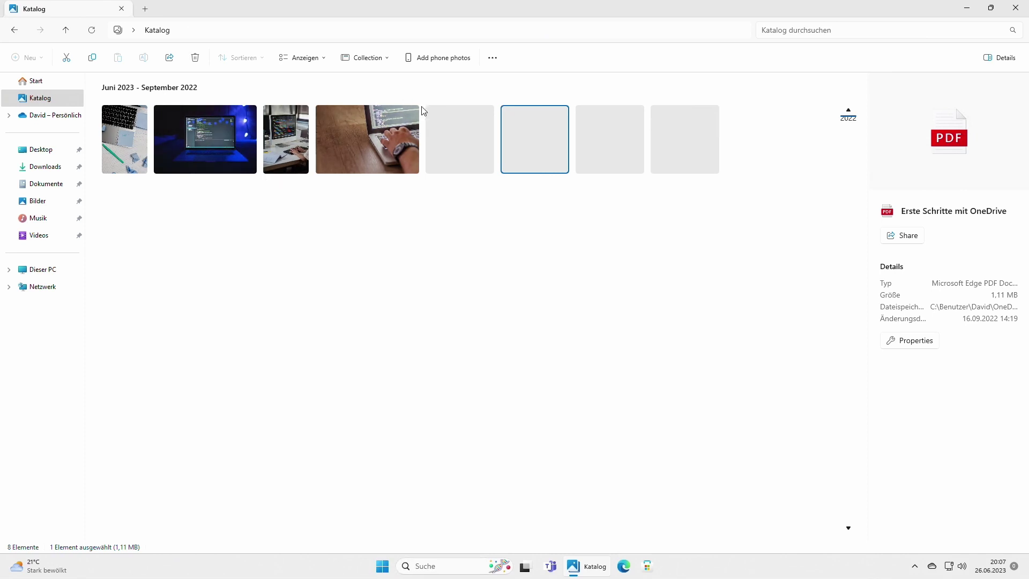
Review the folders included in the gallery collection, close the list unchanged, and preview the gallery's last item and the laptop photo
left_click(383, 61)
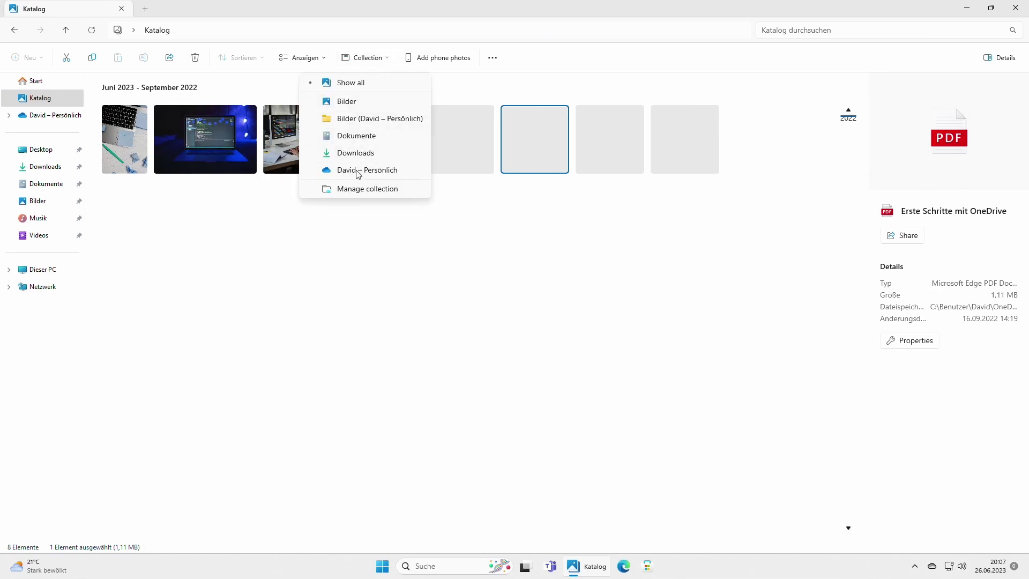
left_click(357, 189)
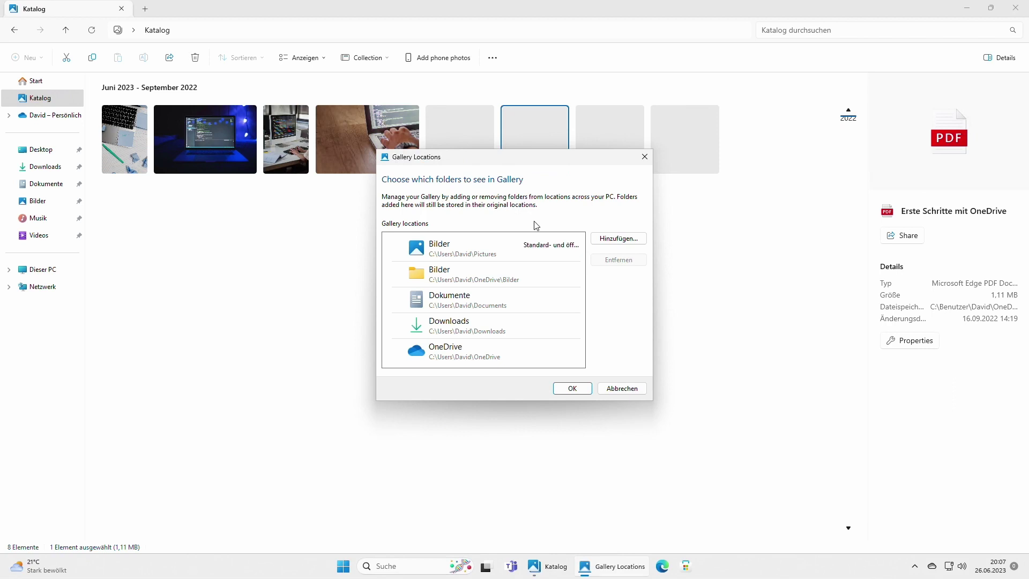
left_click(509, 294)
left_click(644, 157)
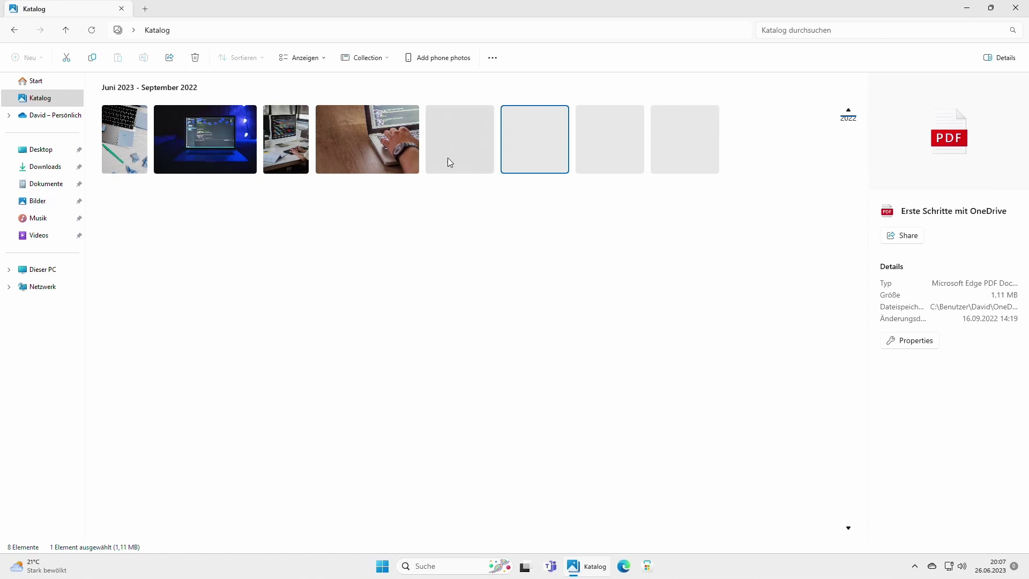
left_click(716, 159)
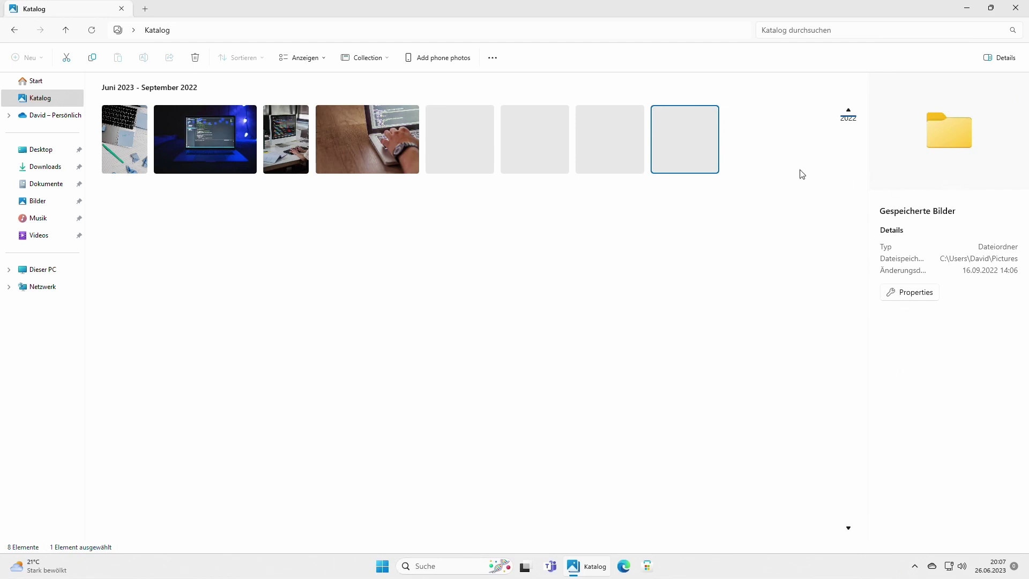
left_click(382, 141)
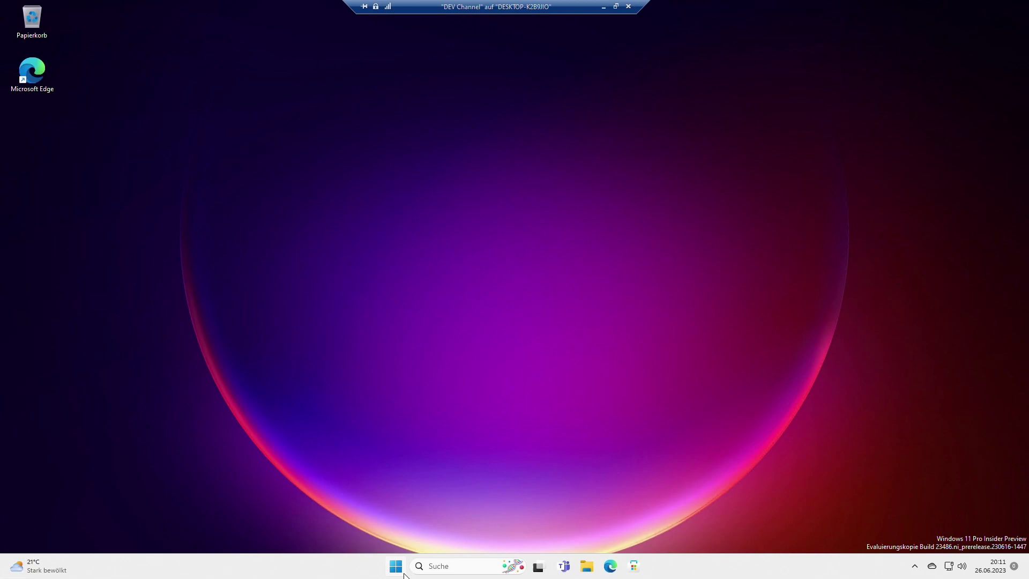
Launch Windows-Sicherung from the list of all installed apps
left_click(397, 567)
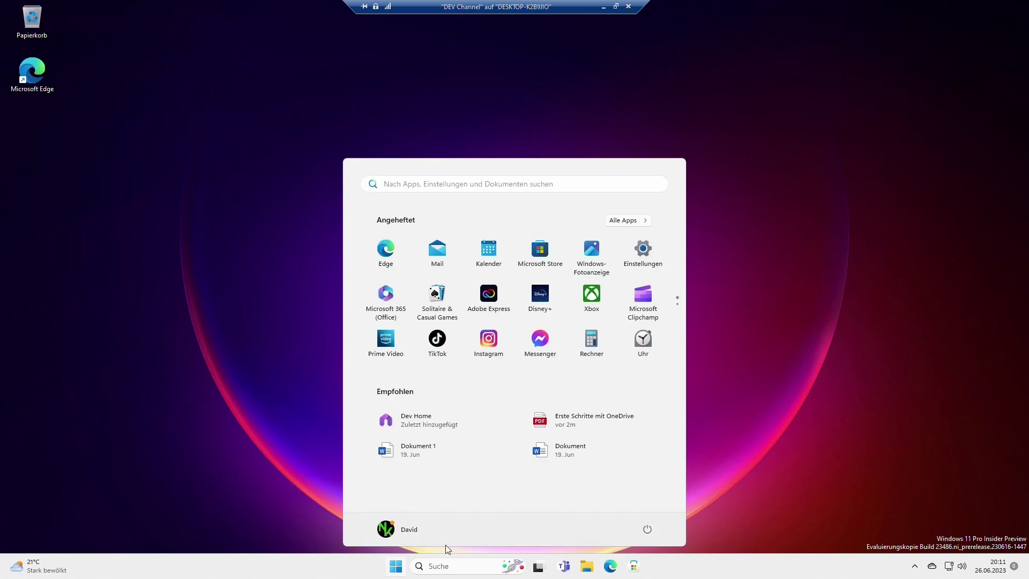
left_click(631, 222)
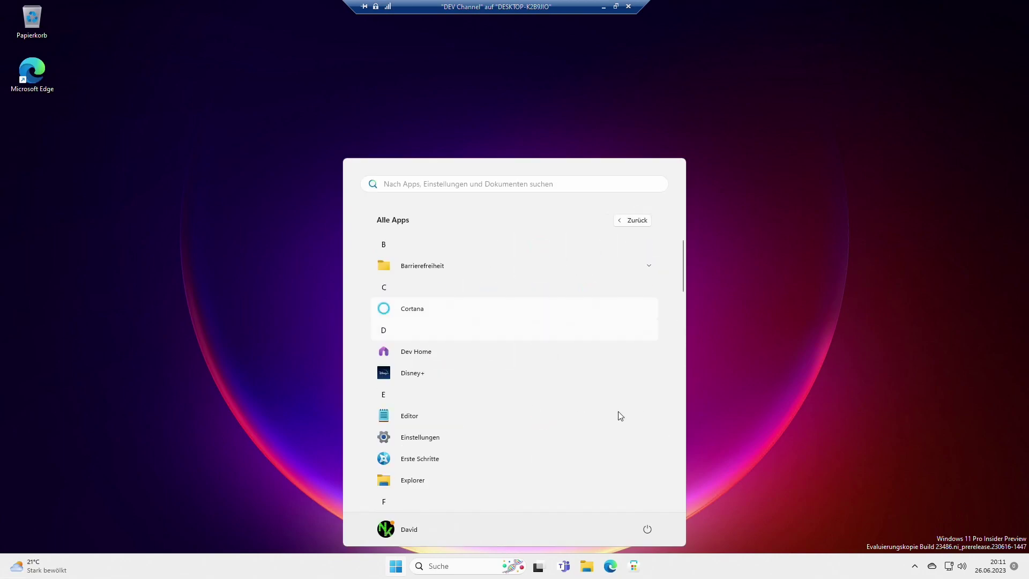
scroll(512, 389, "down", 10)
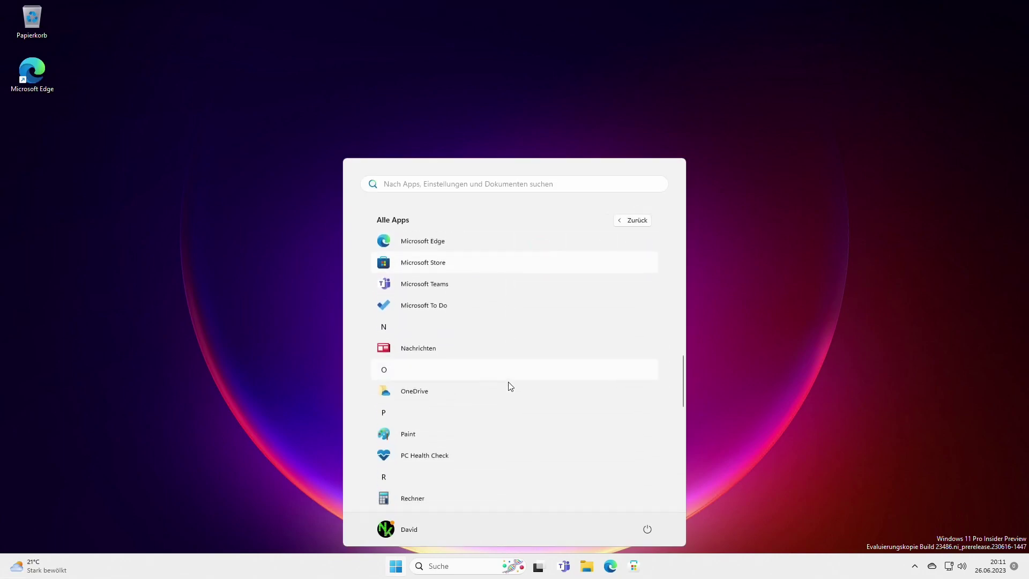
scroll(510, 386, "down", 8)
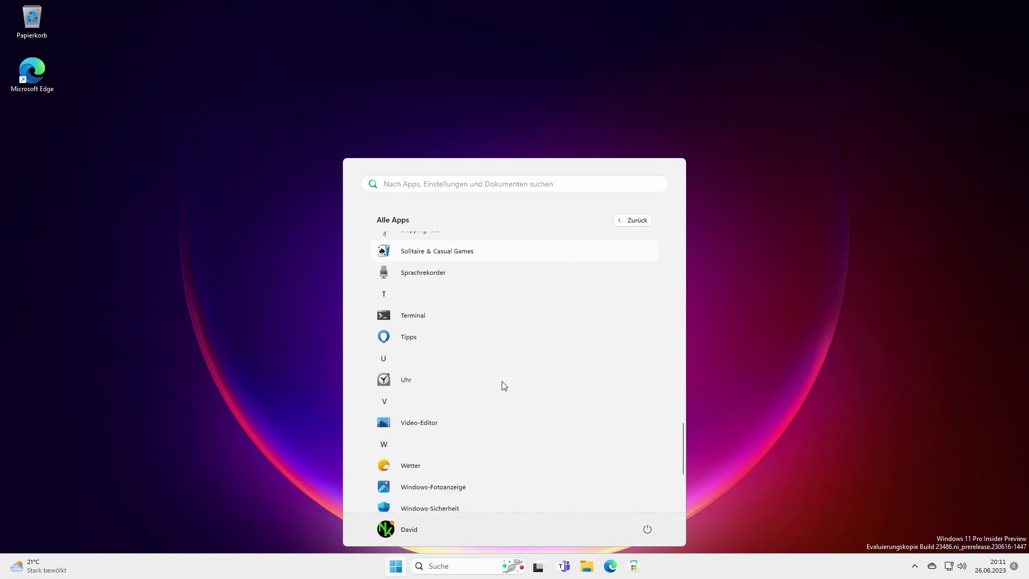
scroll(482, 397, "down", 3)
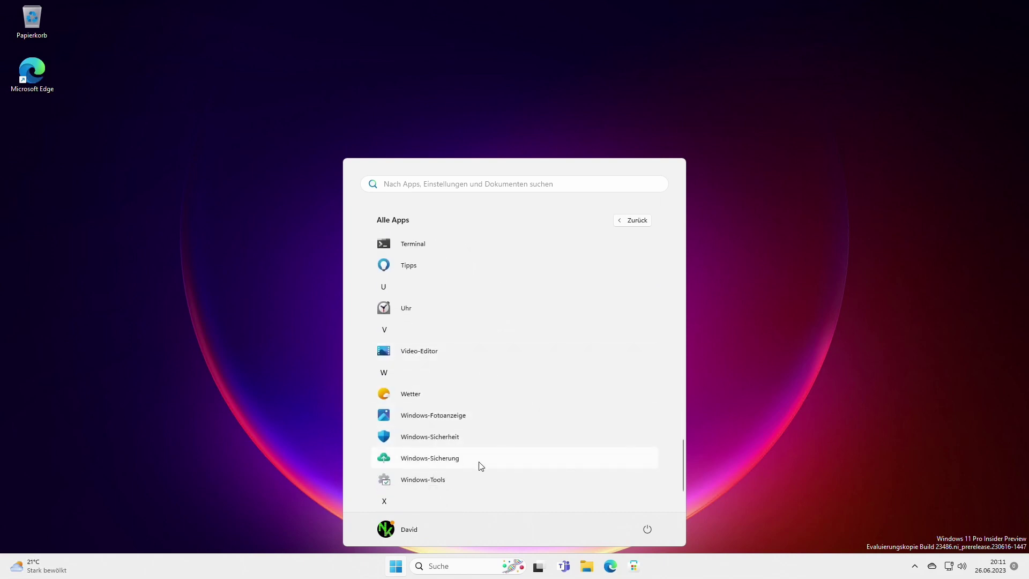
left_click(444, 462)
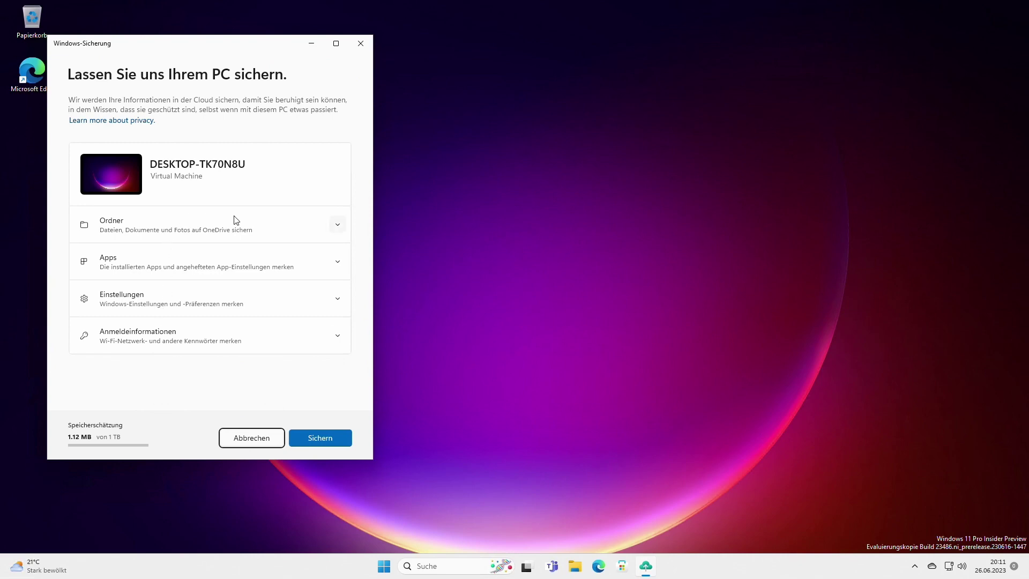
Inspect the backup options under Ordner, Apps and Einstellungen, and close the backup window without starting a backup
left_click(337, 225)
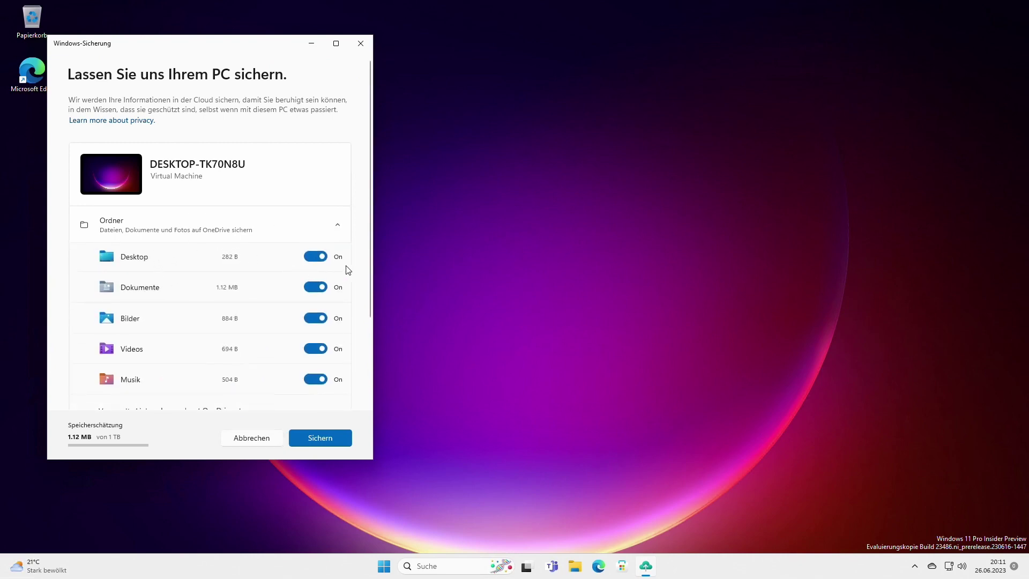
scroll(184, 314, "down", 3)
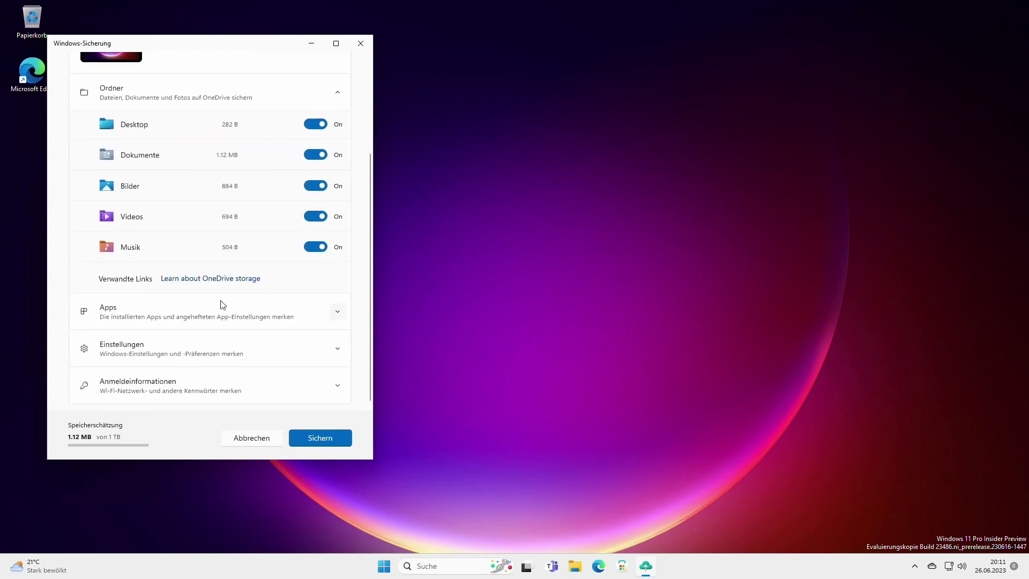
left_click(337, 312)
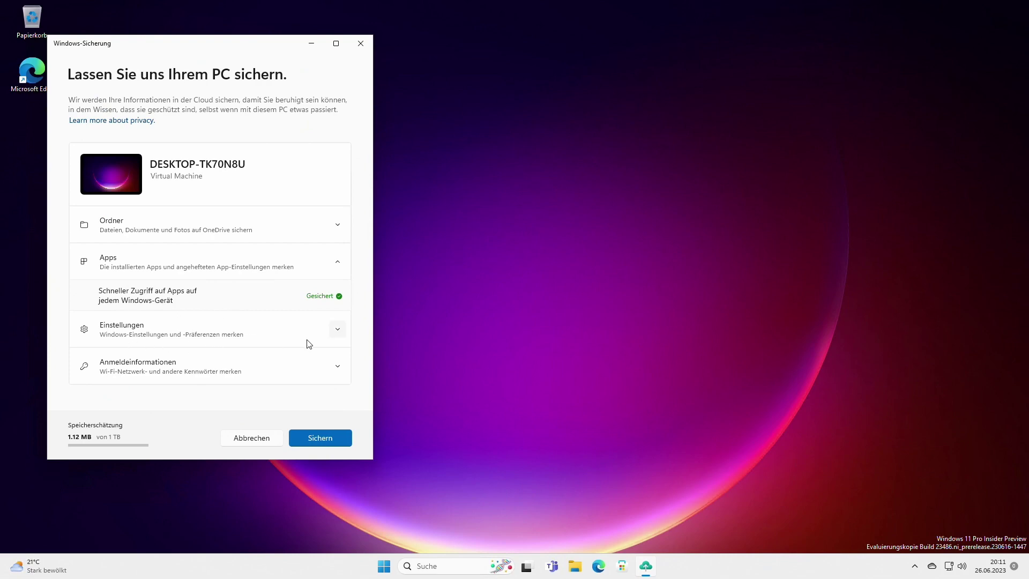
left_click(346, 329)
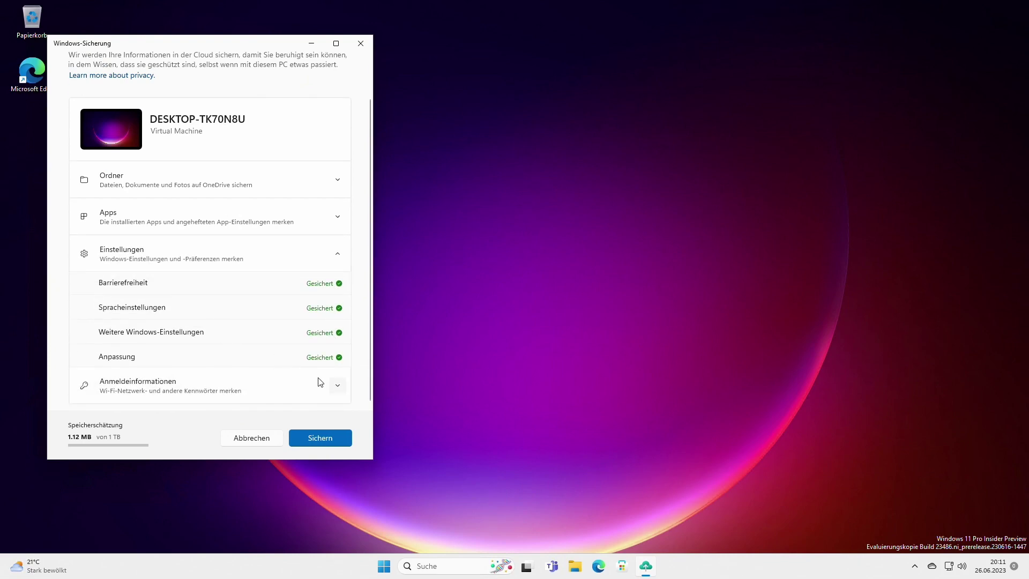
left_click(336, 216)
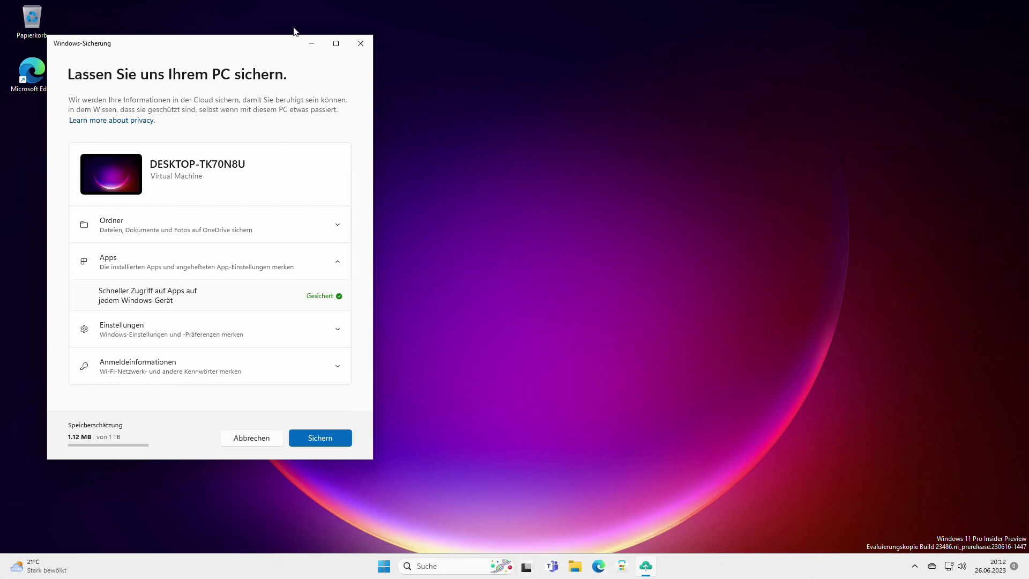
left_click(361, 44)
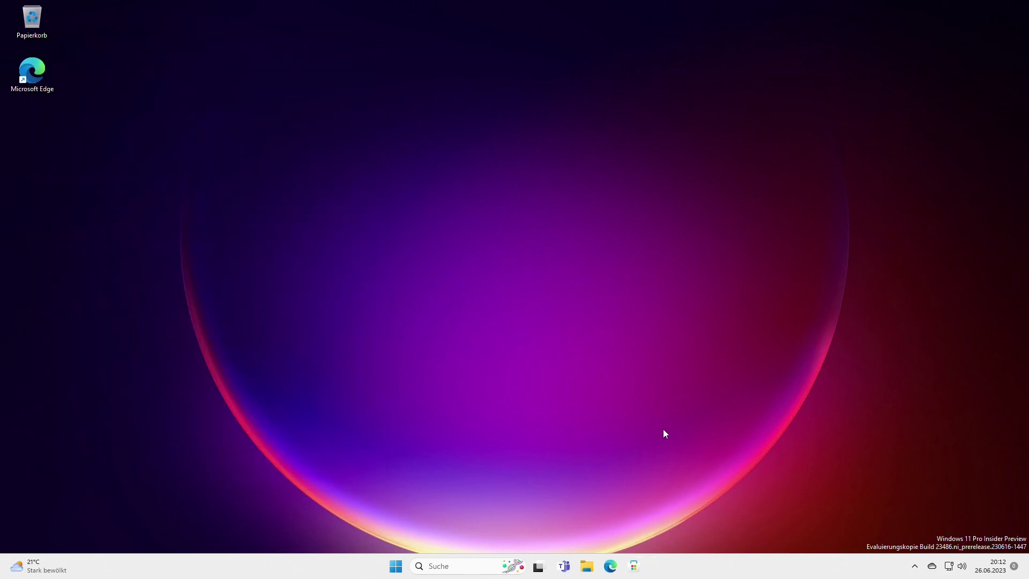
Open the taskbar settings in a maximized window and expand the Verhalten der Taskleiste section
right_click(661, 561)
left_click(732, 542)
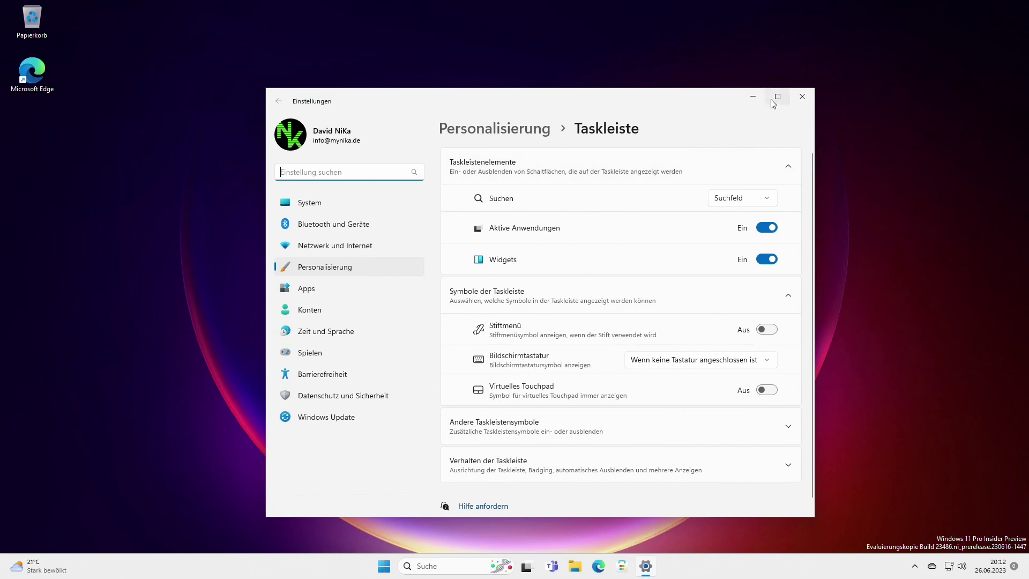
left_click(778, 98)
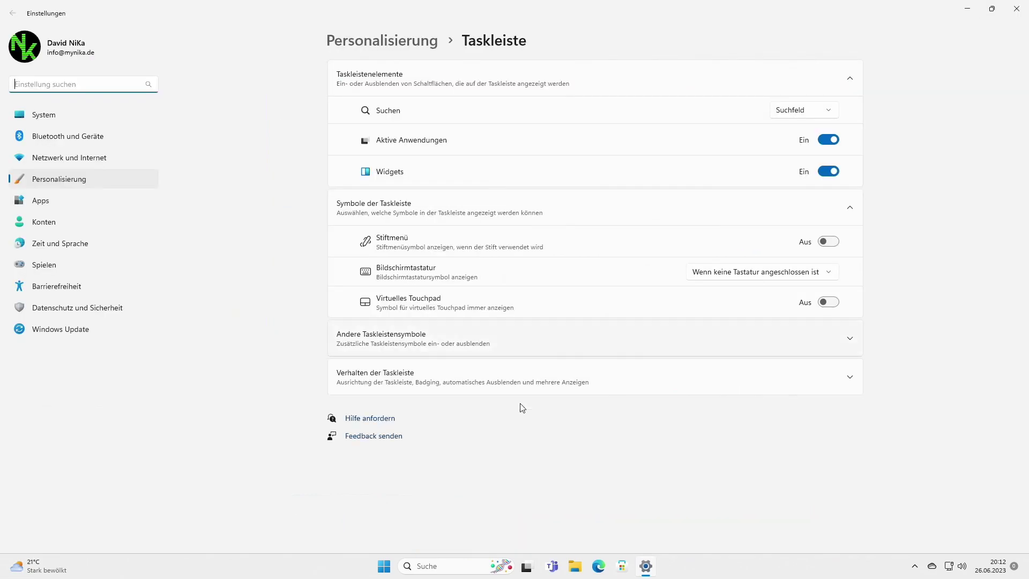
left_click(437, 371)
scroll(591, 415, "down", 4)
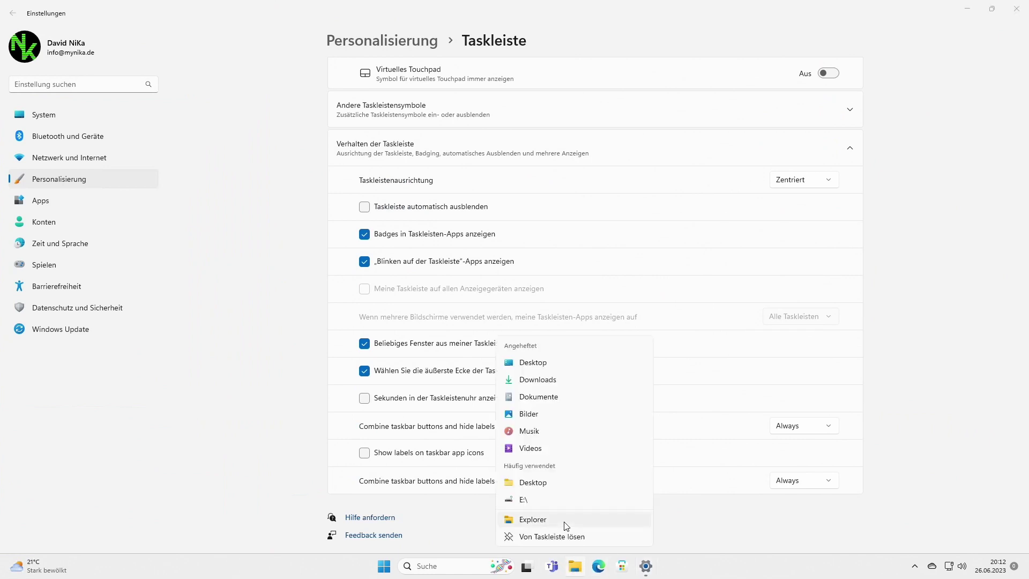
Open two Explorer windows, check how they are grouped on the taskbar, and minimize them to return to the taskbar settings
left_click(564, 520)
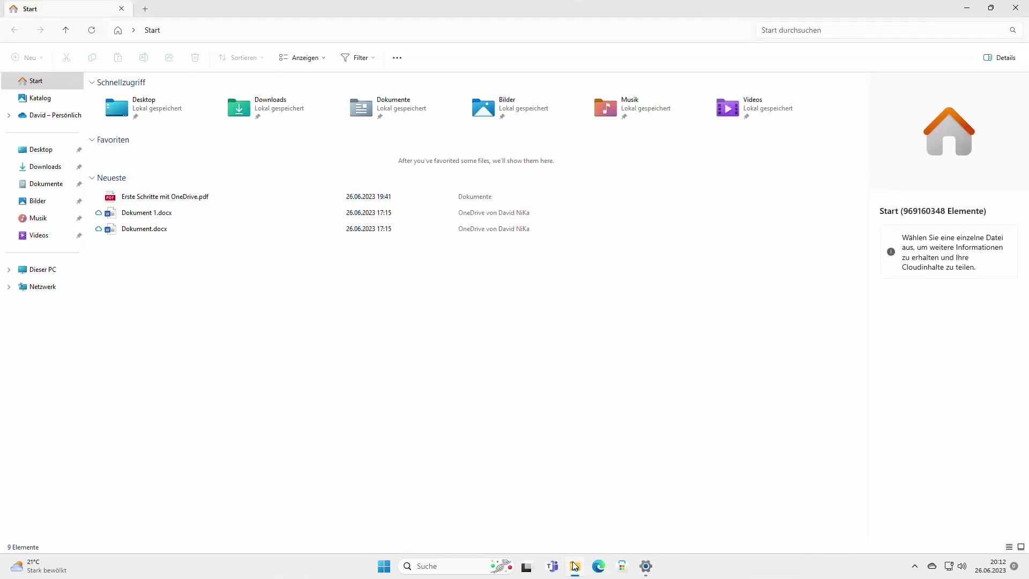
right_click(574, 566)
left_click(569, 507)
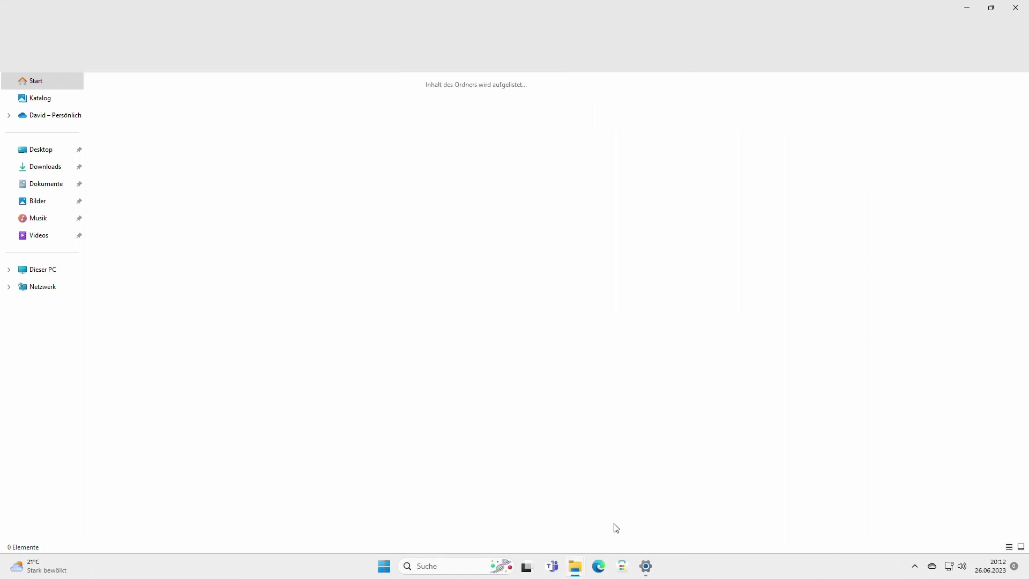
mouse_move(573, 573)
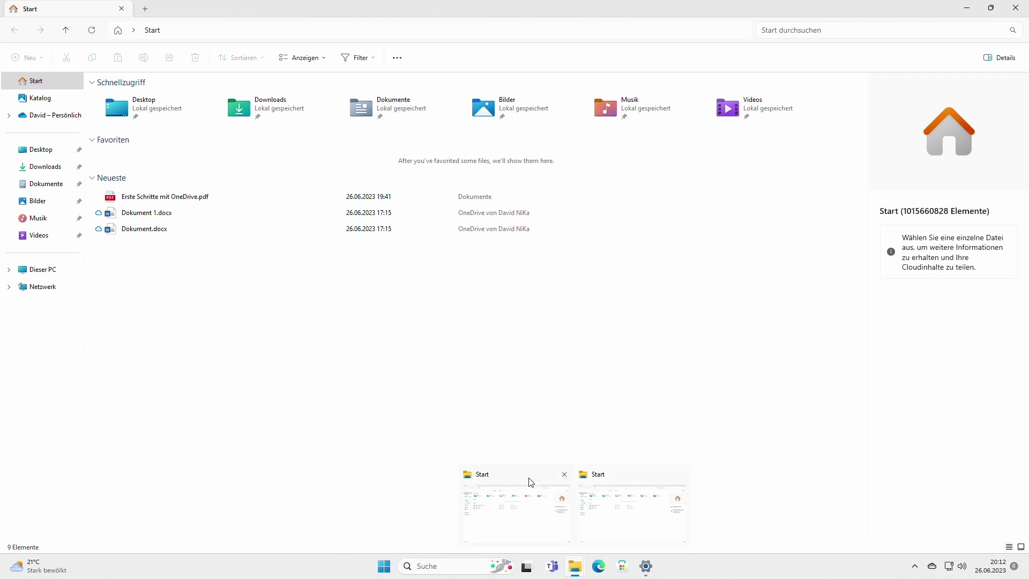
left_click(960, 11)
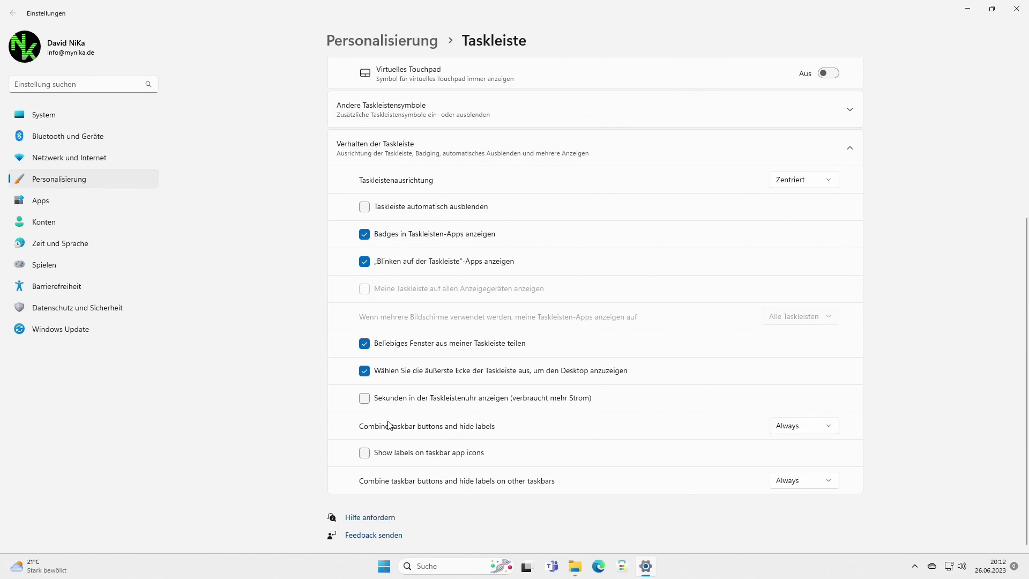
Set "Combine taskbar buttons and hide labels" to Never and check the window buttons on the taskbar
left_click(793, 426)
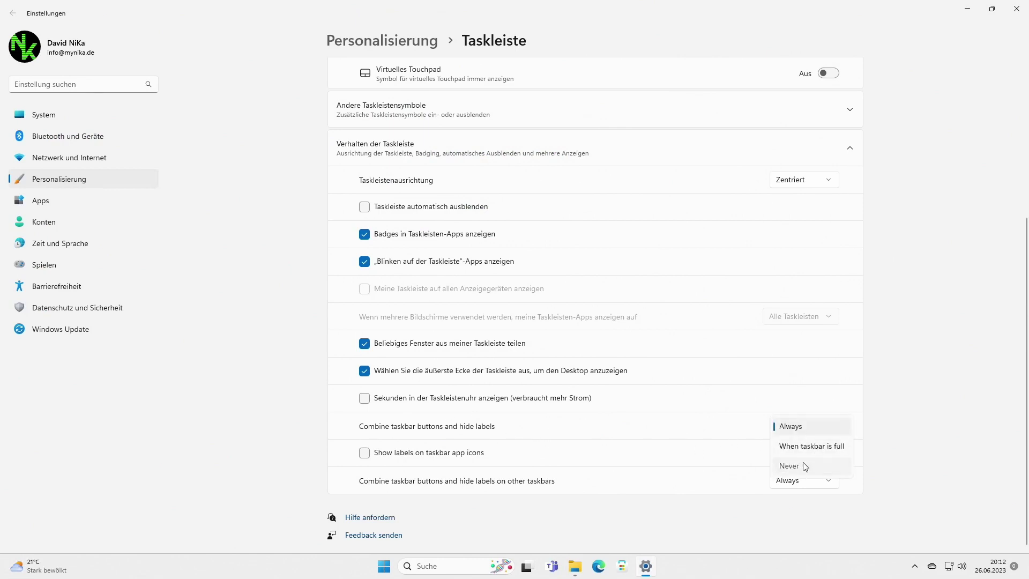
left_click(804, 466)
mouse_move(541, 567)
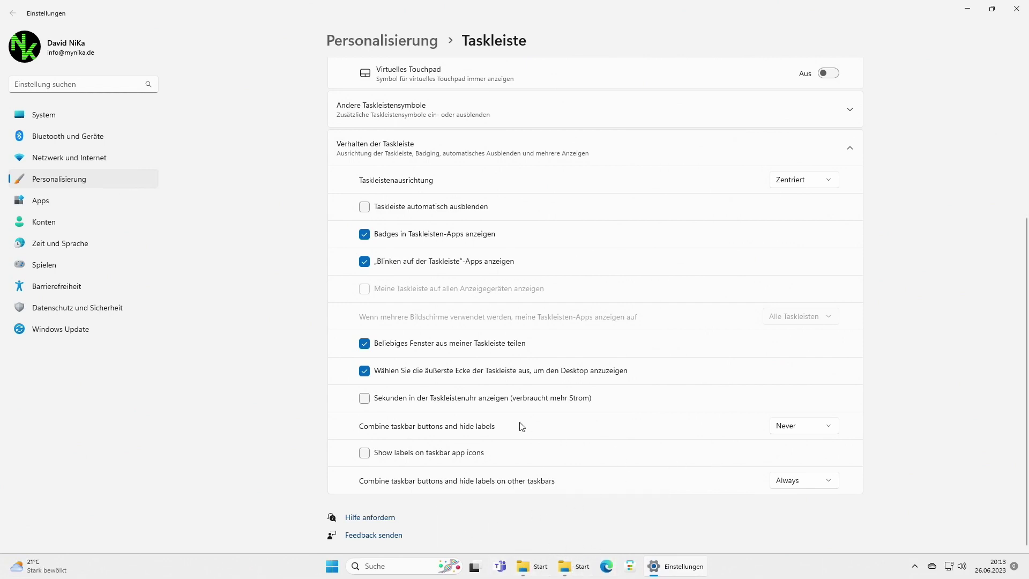
Turn "Show labels on taskbar app icons" on and off again, and set combining on other taskbars to Never
left_click(365, 454)
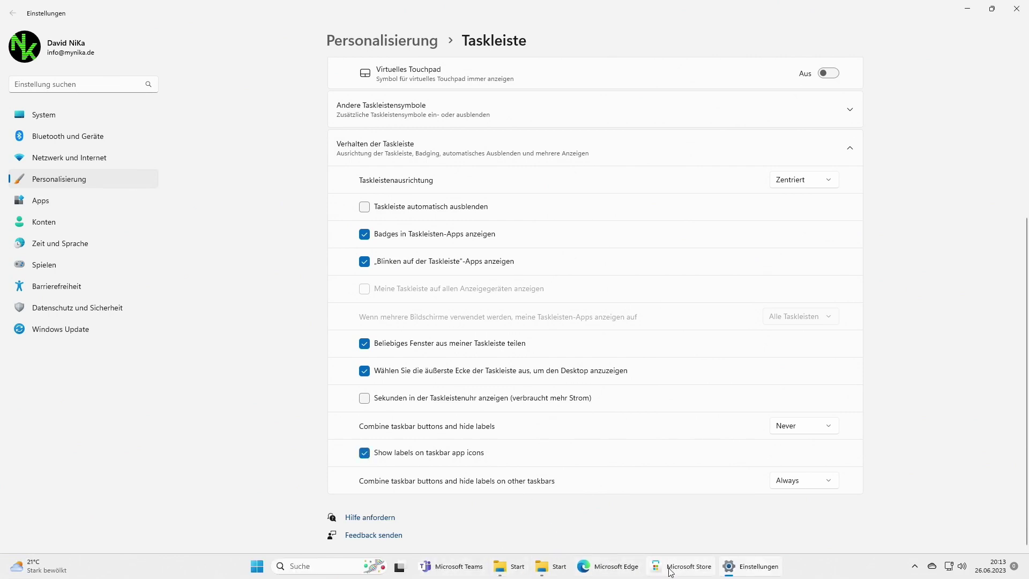
left_click(364, 453)
left_click(797, 480)
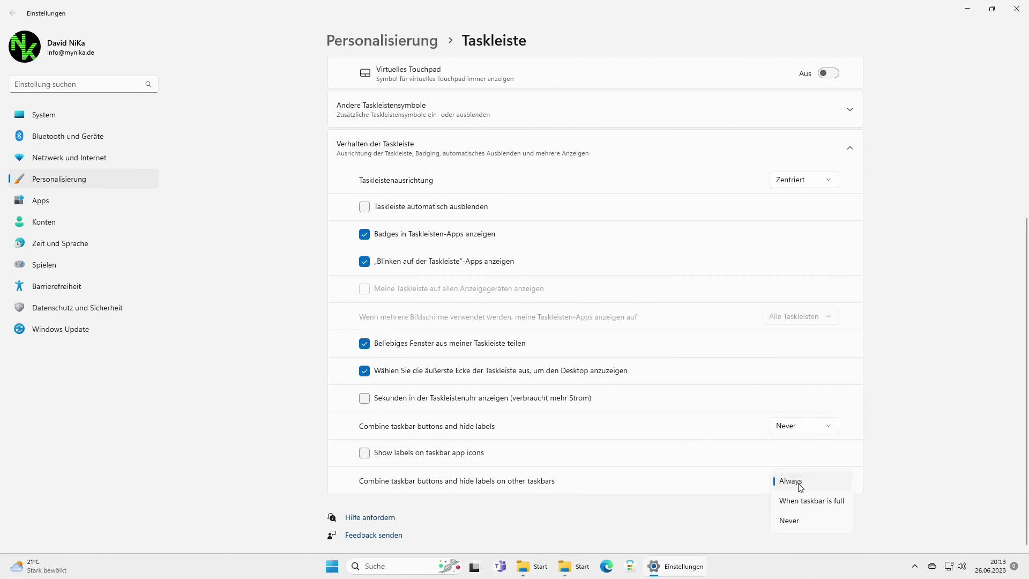
left_click(801, 517)
Set the combine and hide labels option to Always for both the main taskbar and the other taskbars
left_click(809, 427)
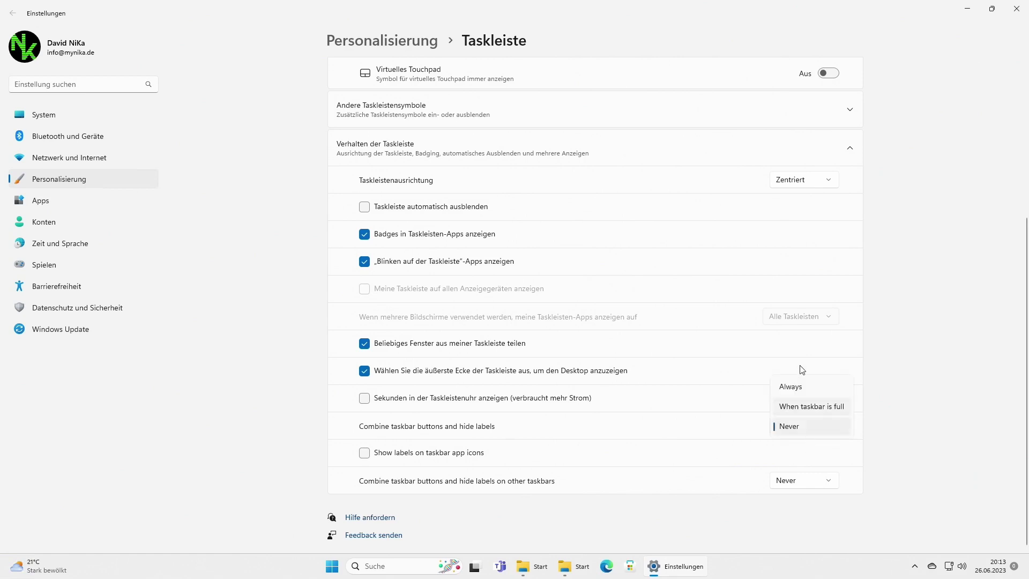
left_click(803, 393)
left_click(804, 480)
left_click(796, 440)
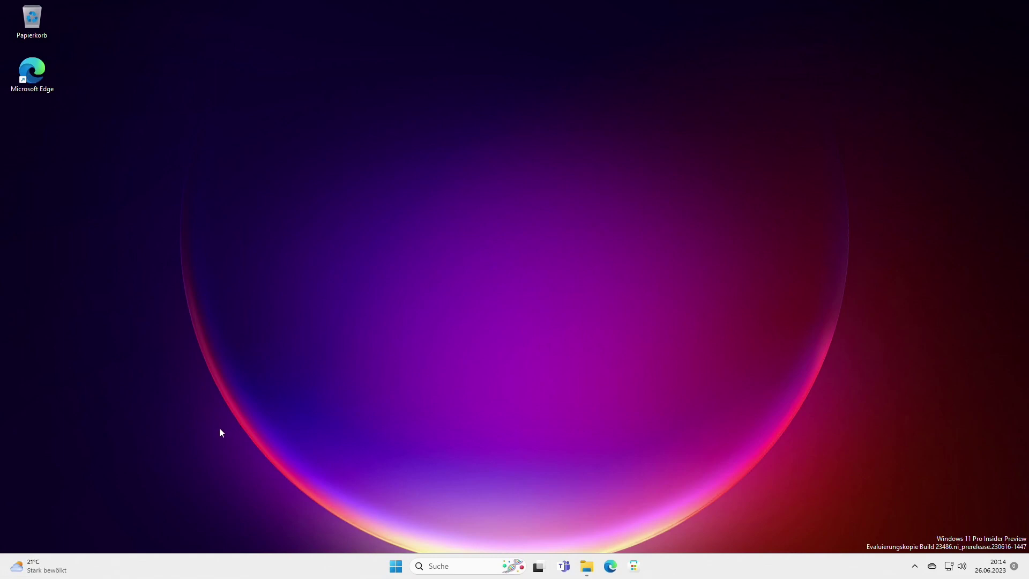
Open the widgets board, add the Tipps widget, and move it to the board's right column
left_click(40, 566)
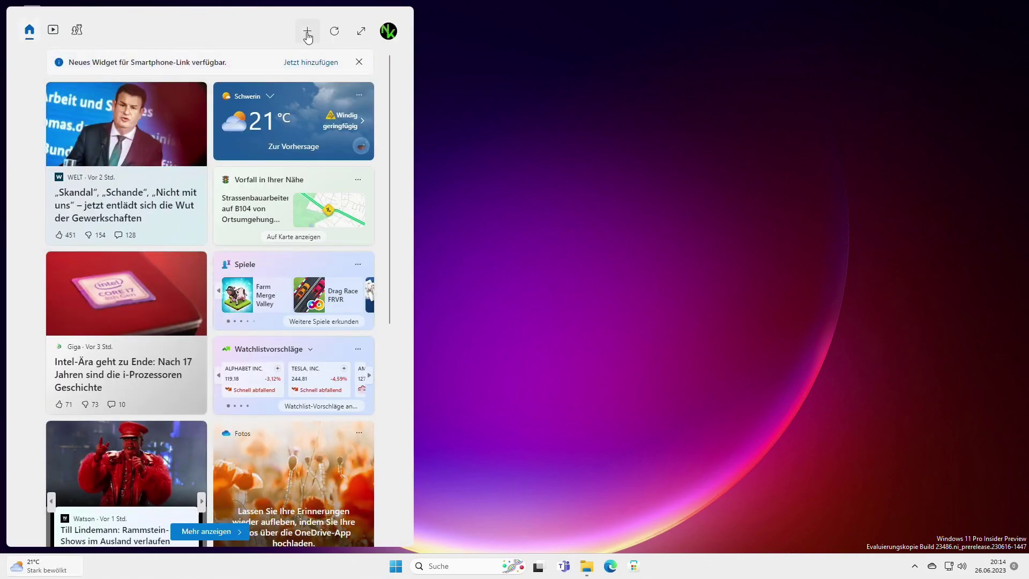
left_click(241, 97)
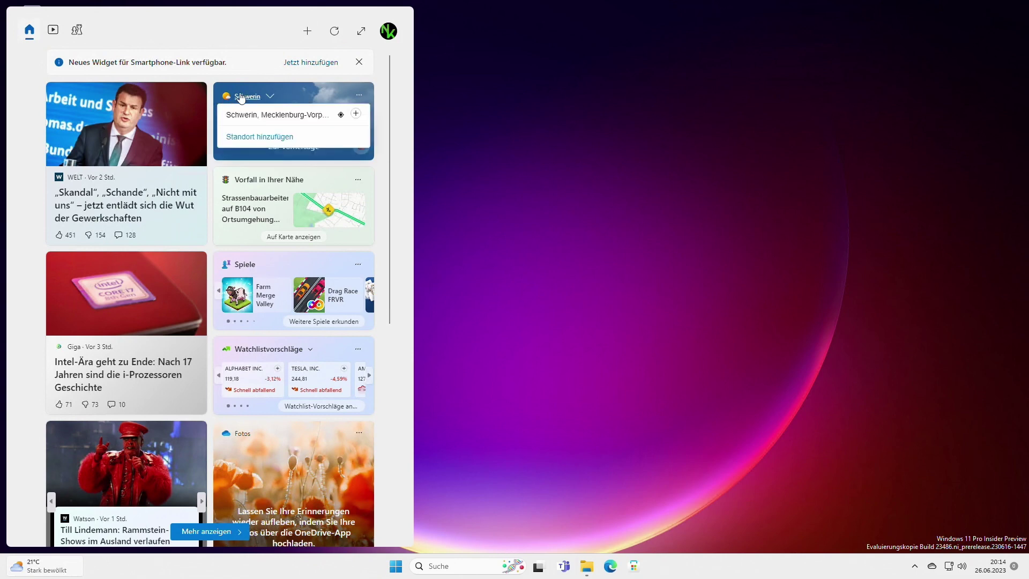
left_click(241, 97)
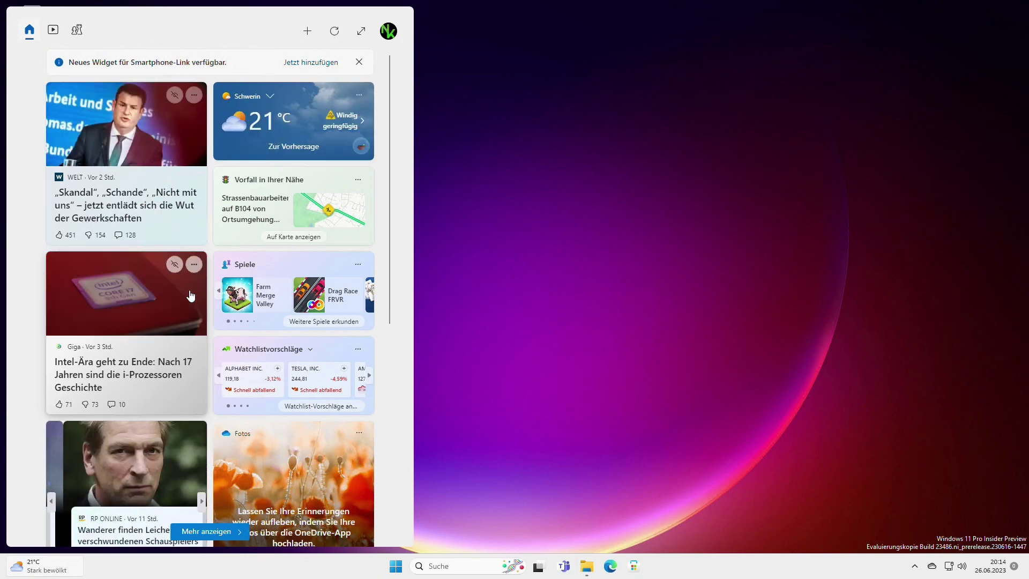
left_click(306, 33)
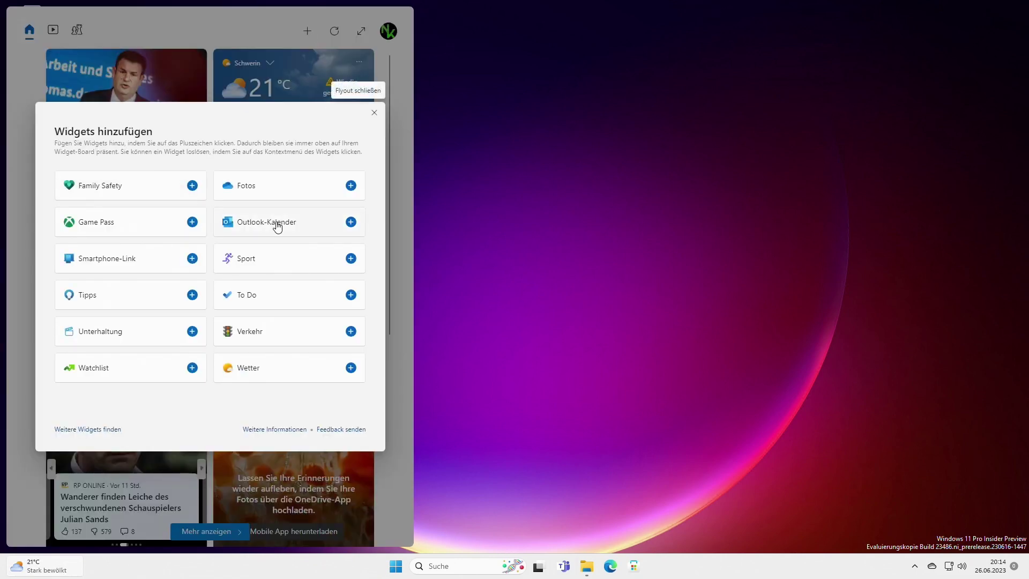
left_click(194, 298)
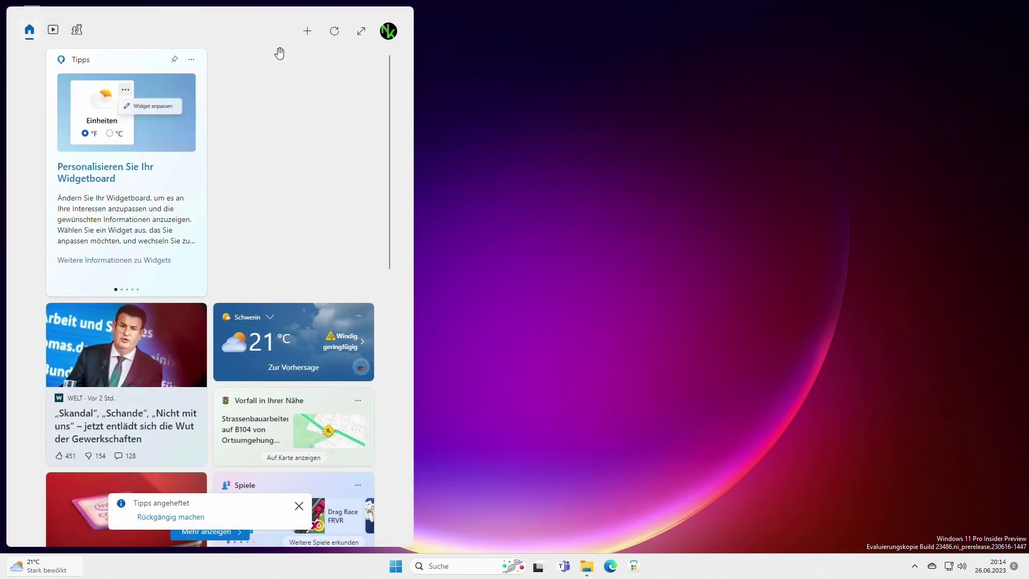
left_click_drag(147, 65, 321, 72)
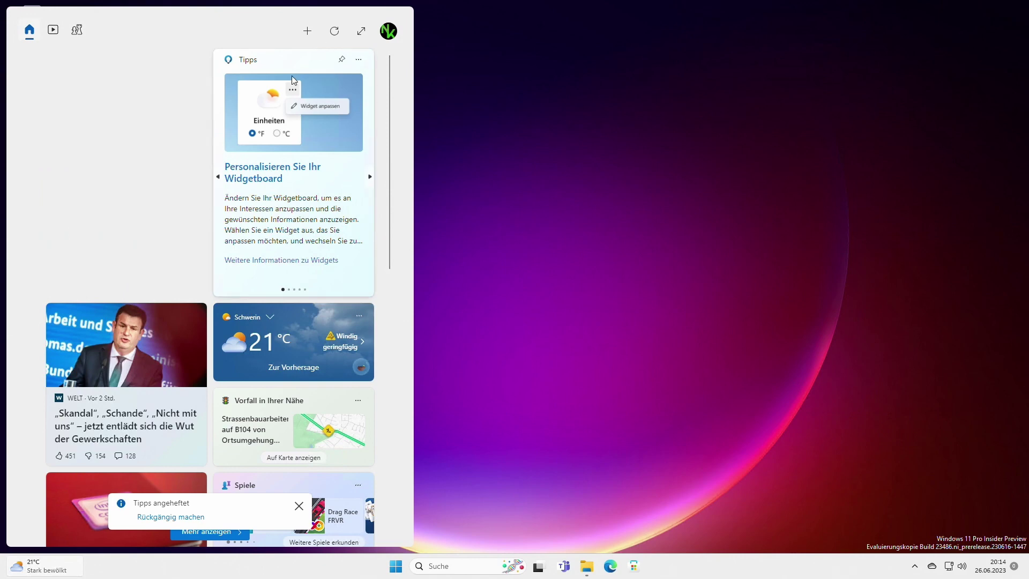
Resize the Tipps widget to Mittel, to Klein, and back to Groß
left_click(359, 60)
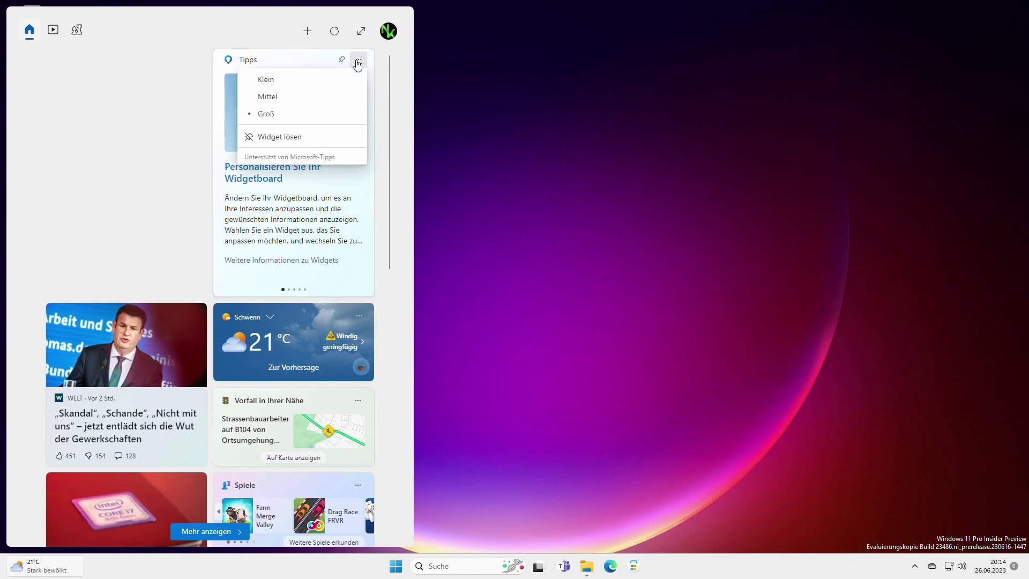
left_click(284, 98)
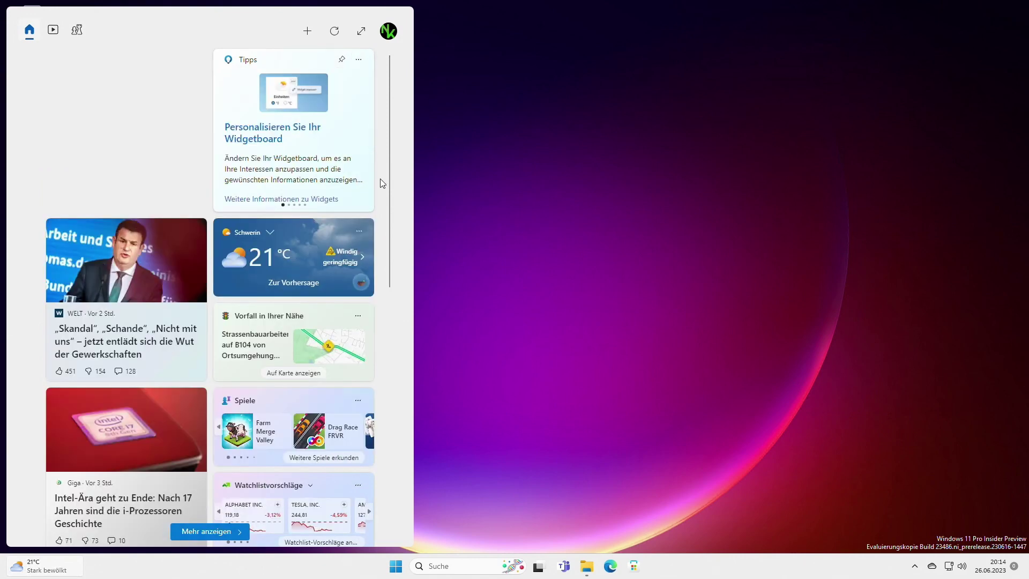
left_click(359, 60)
left_click(328, 87)
left_click(359, 59)
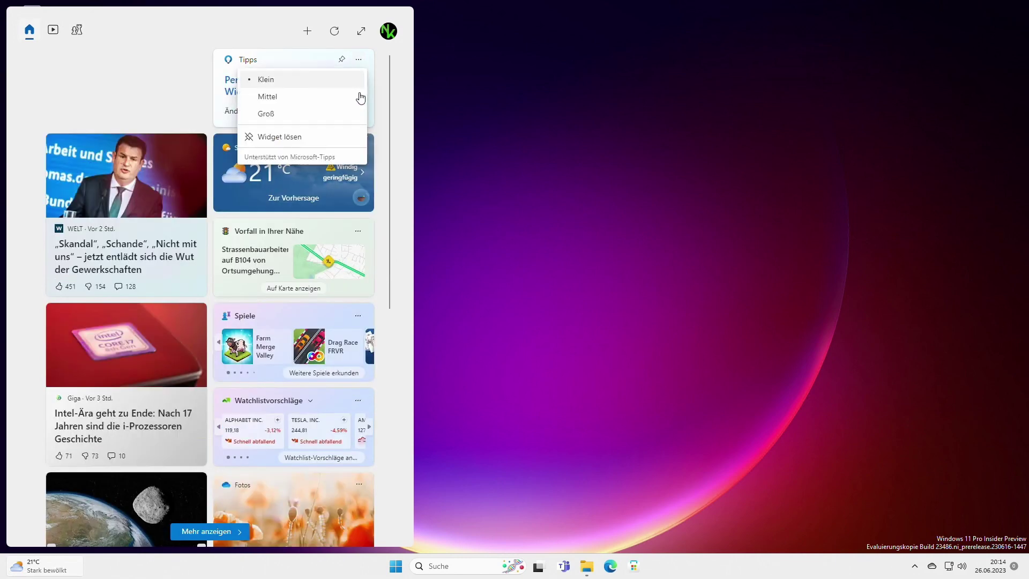
left_click(311, 117)
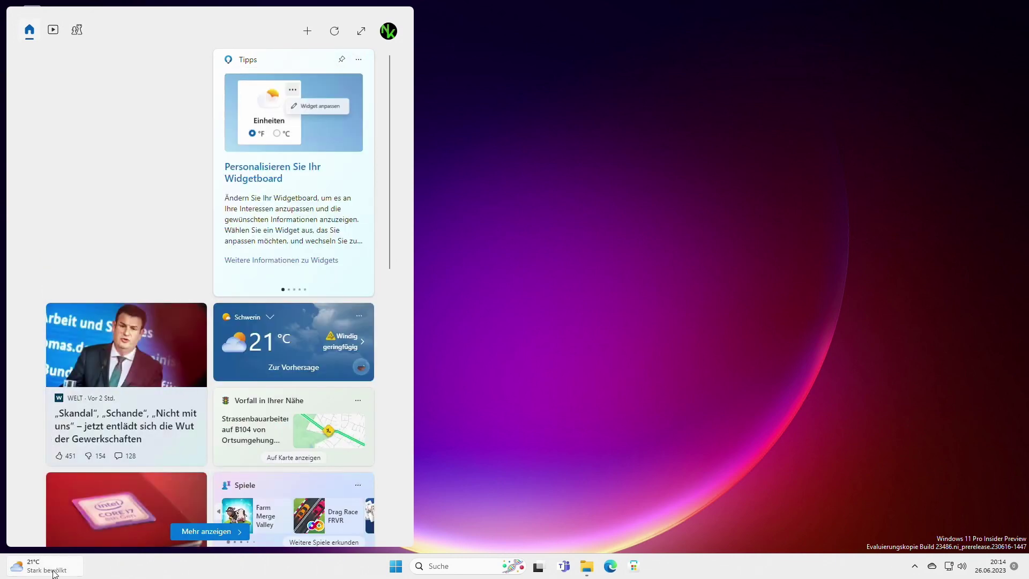
Add the Sport widget to the board and customize it to follow Motorsport
left_click(307, 30)
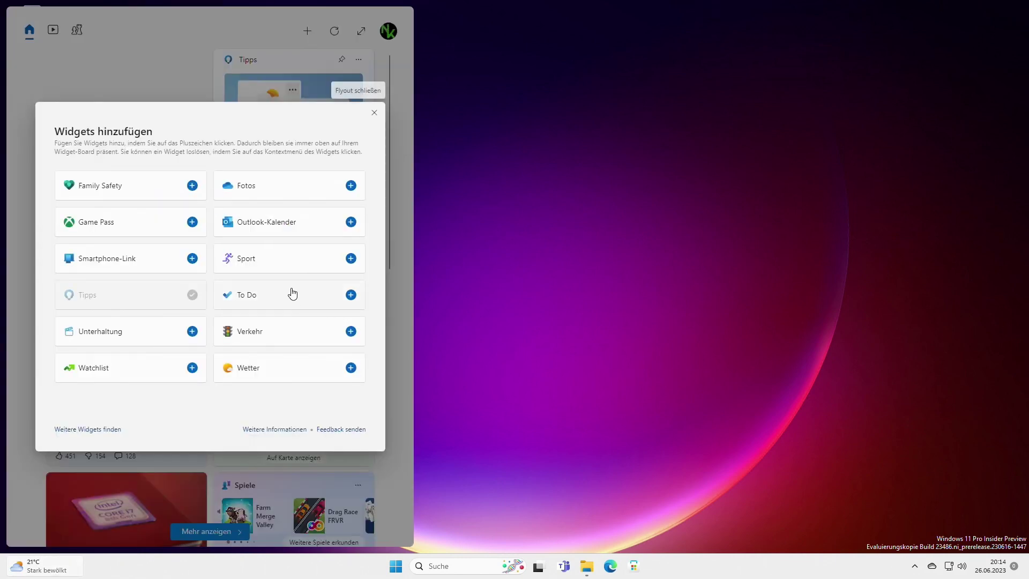
left_click(357, 259)
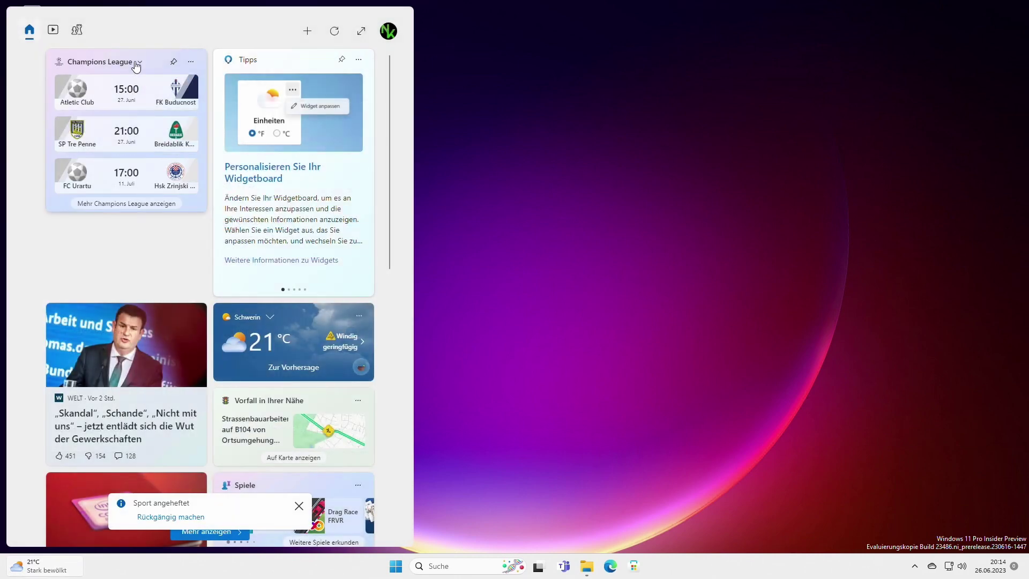
left_click(190, 62)
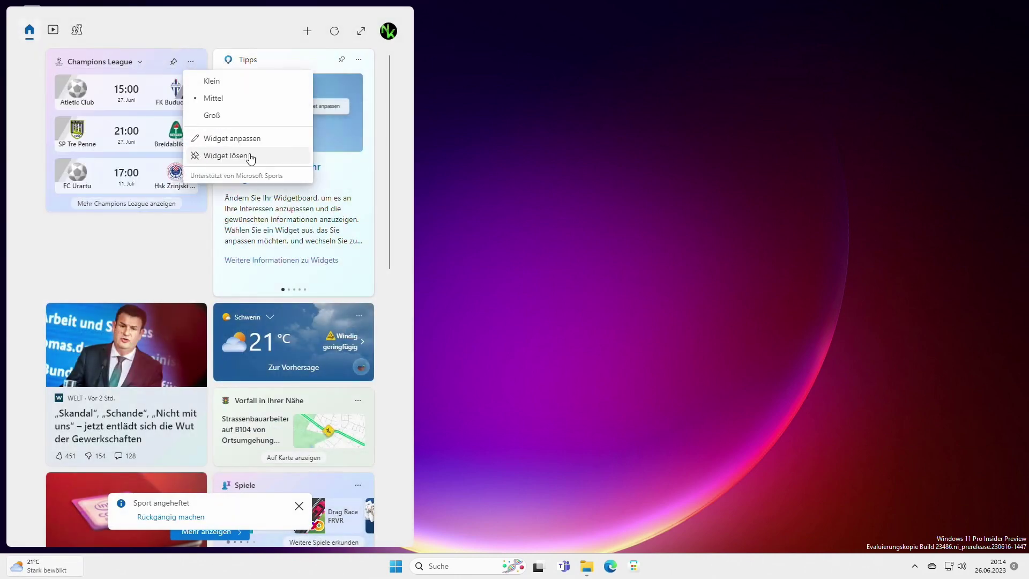
left_click(267, 143)
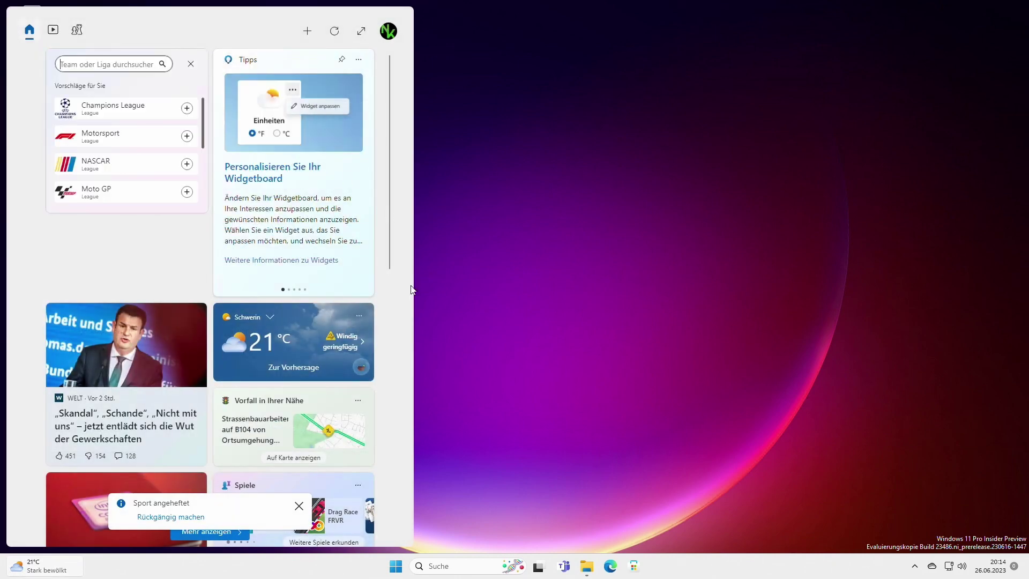
left_click(188, 137)
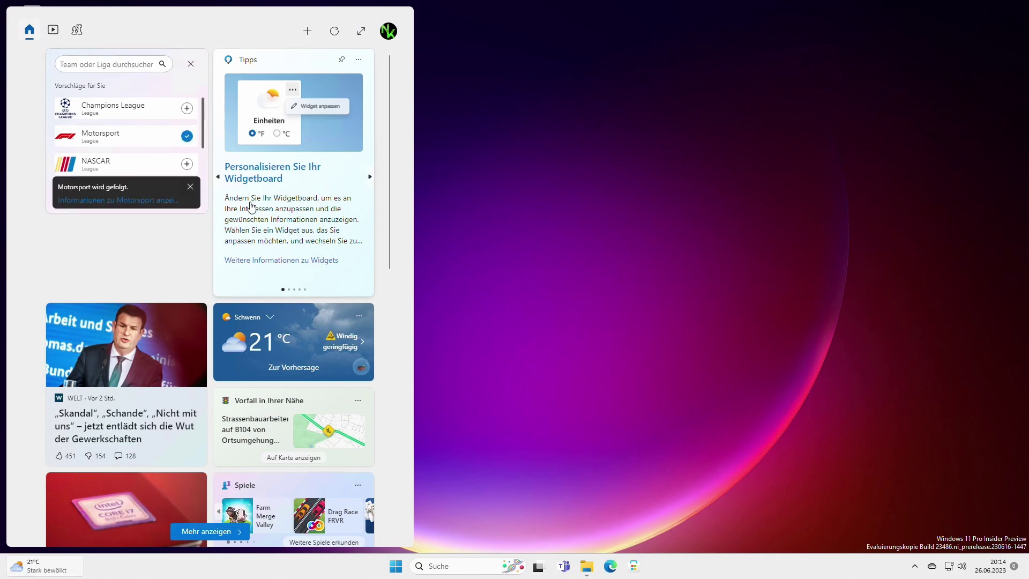
left_click(190, 65)
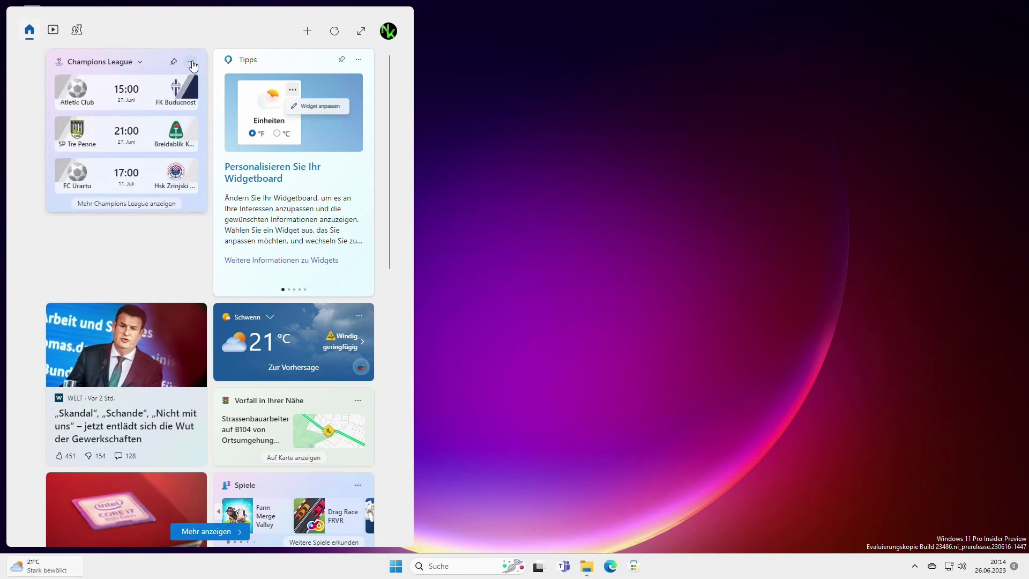
Reopen the Sport widget's customization to check the followed leagues, and close the widgets board
left_click(192, 64)
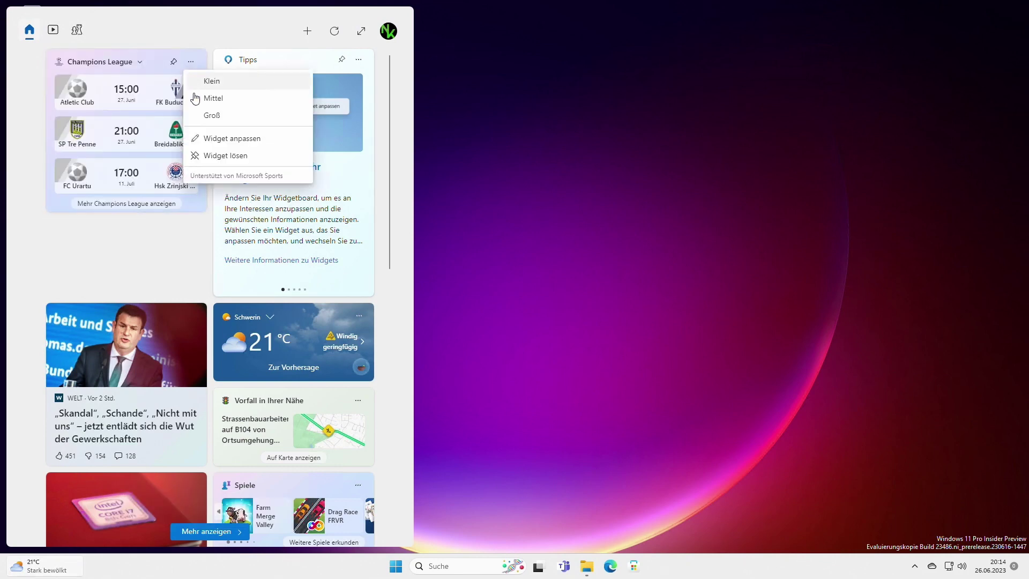
left_click(234, 139)
scroll(161, 126, "down", 1)
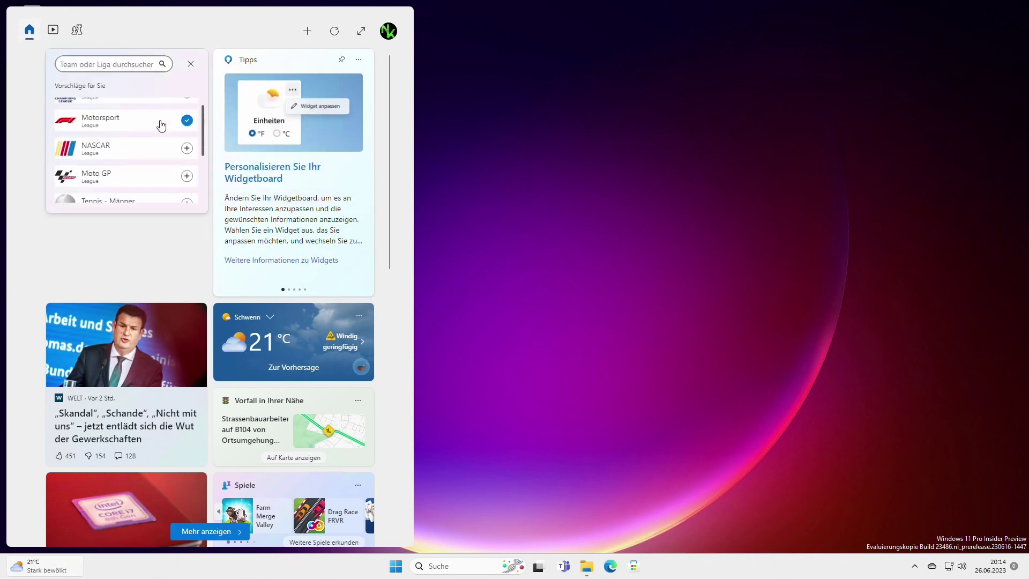
scroll(161, 125, "up", 1)
left_click(191, 65)
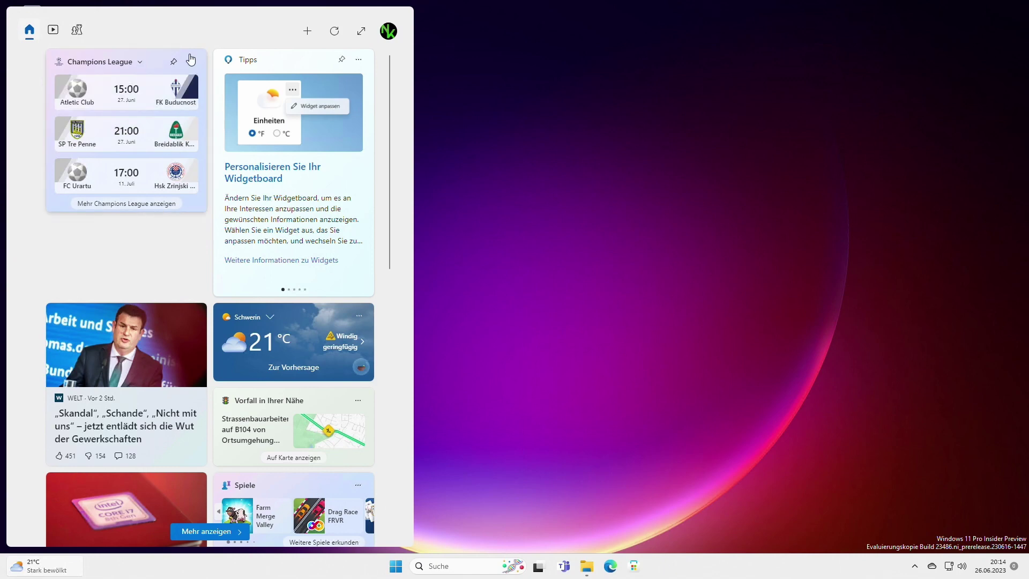
key("Escape")
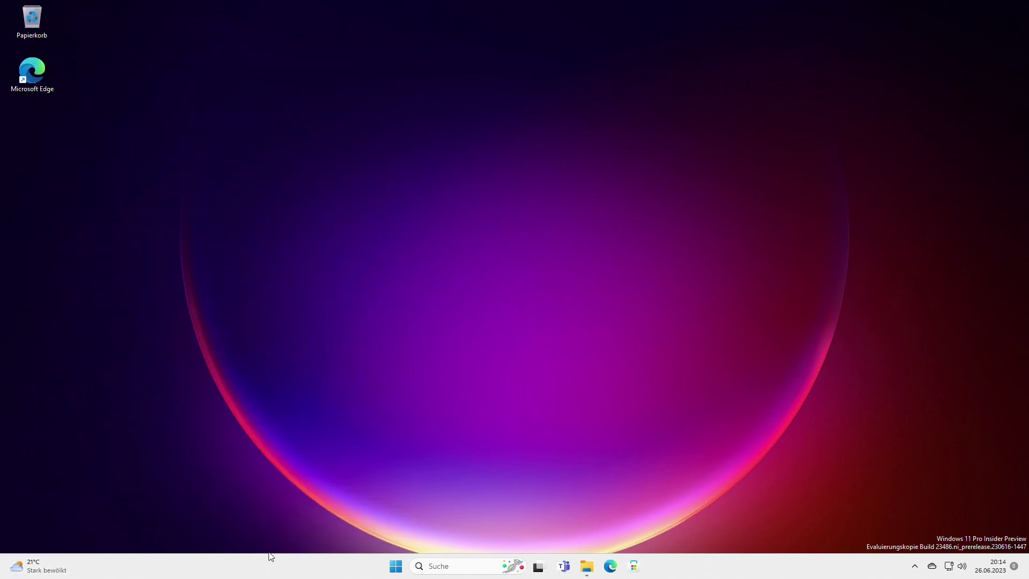
Reopen the widgets board and swap columns, placing the Motorsport widget on the right and the Tipps widget on the left
mouse_move(76, 552)
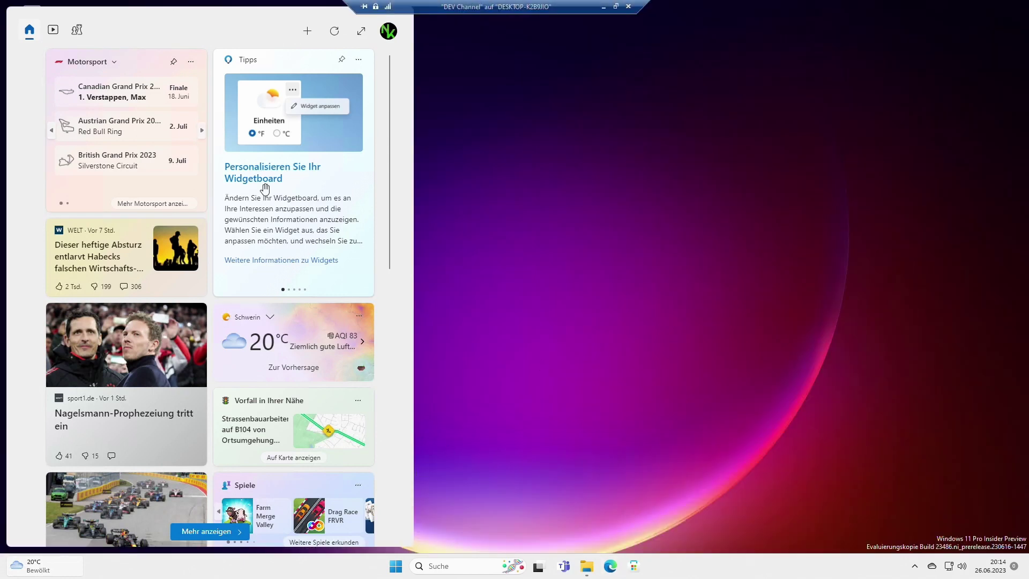
left_click(114, 61)
left_click(302, 291)
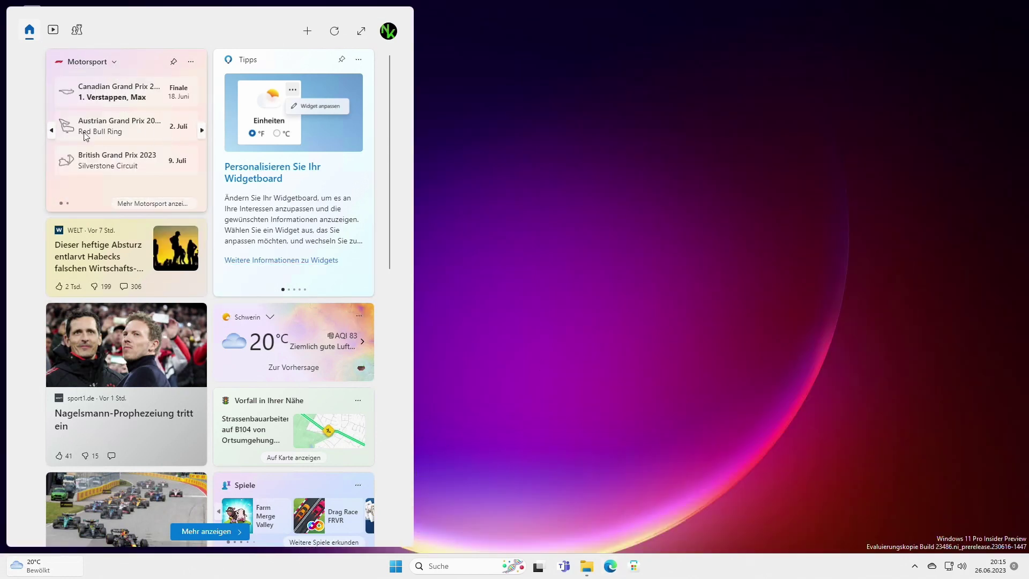
left_click(114, 62)
left_click(215, 232)
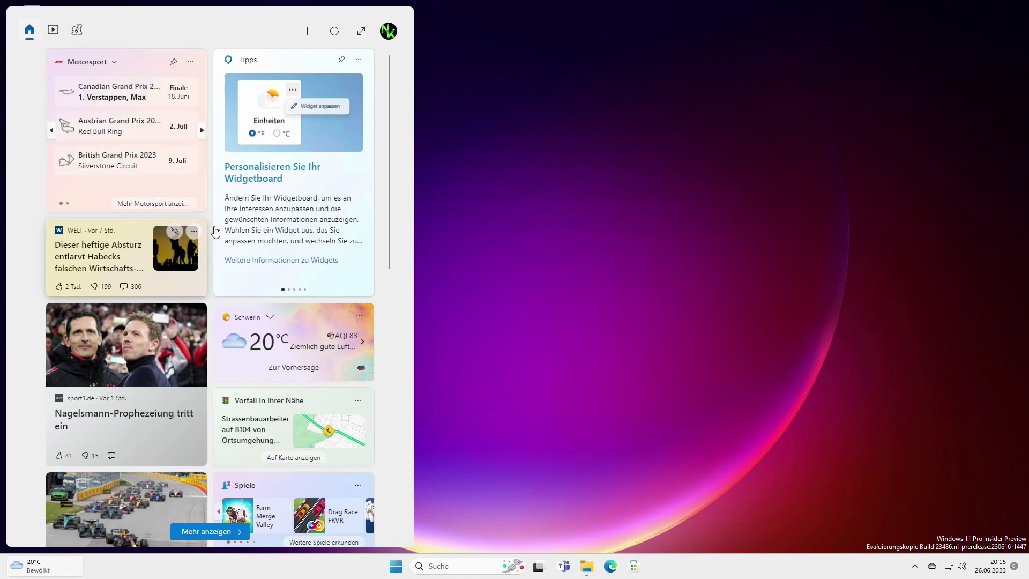
left_click_drag(119, 61, 290, 64)
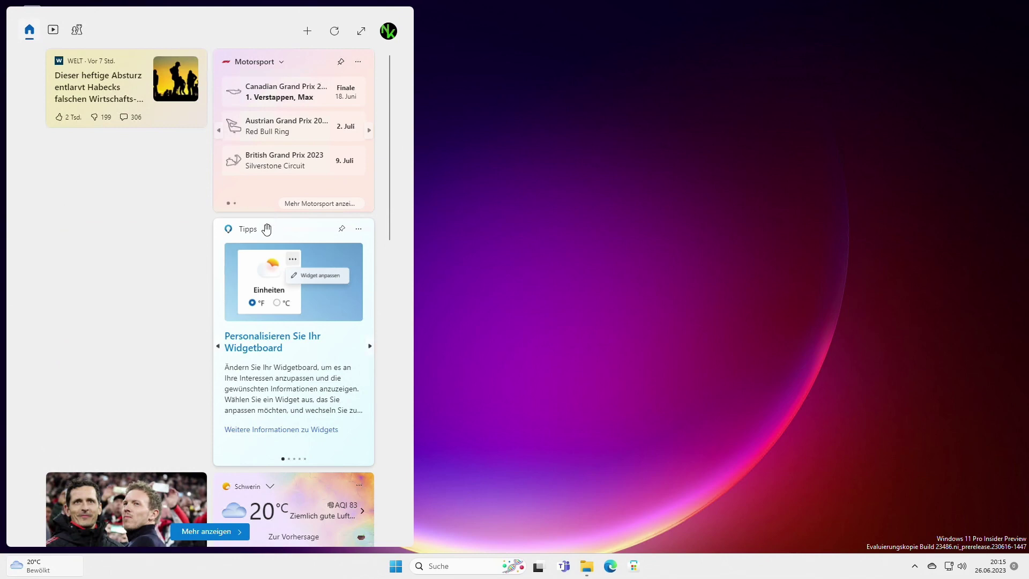
left_click_drag(266, 227, 120, 147)
Open the Microsoft Store page for finding more widgets, browse the available widget apps, and close the Store
left_click(308, 32)
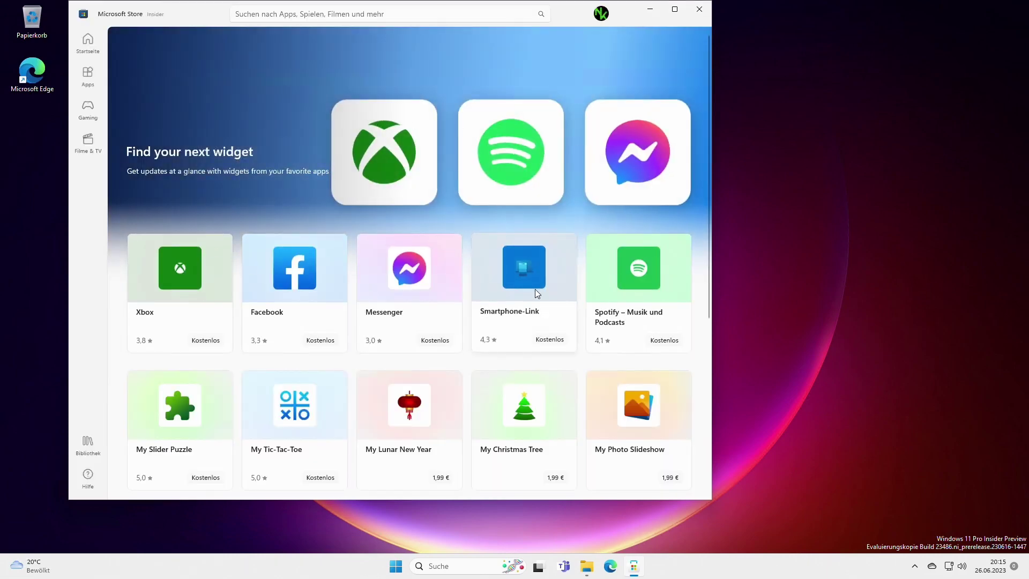
scroll(291, 337, "down", 4)
scroll(291, 336, "down", 2)
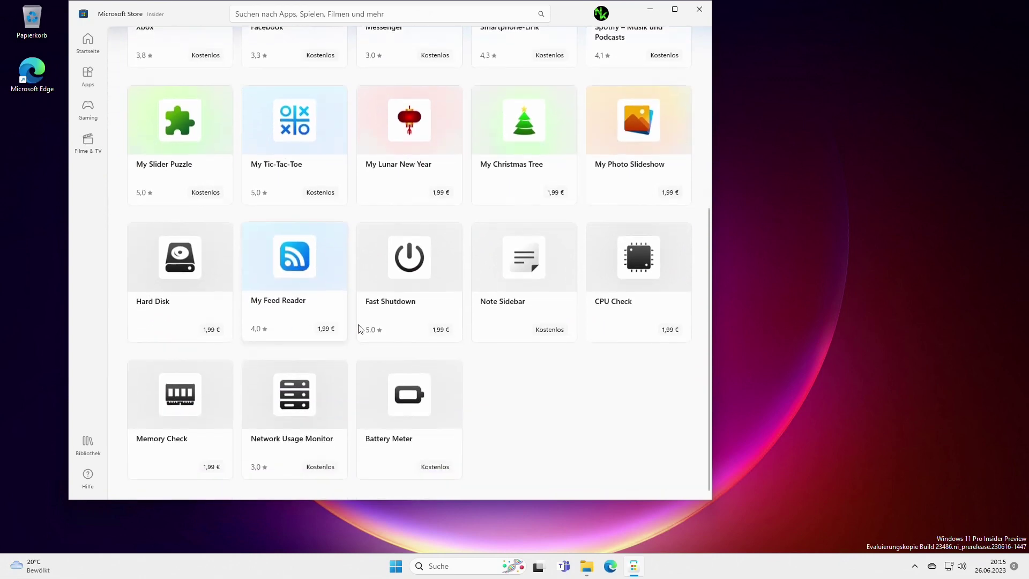
scroll(291, 337, "up", 6)
left_click(700, 10)
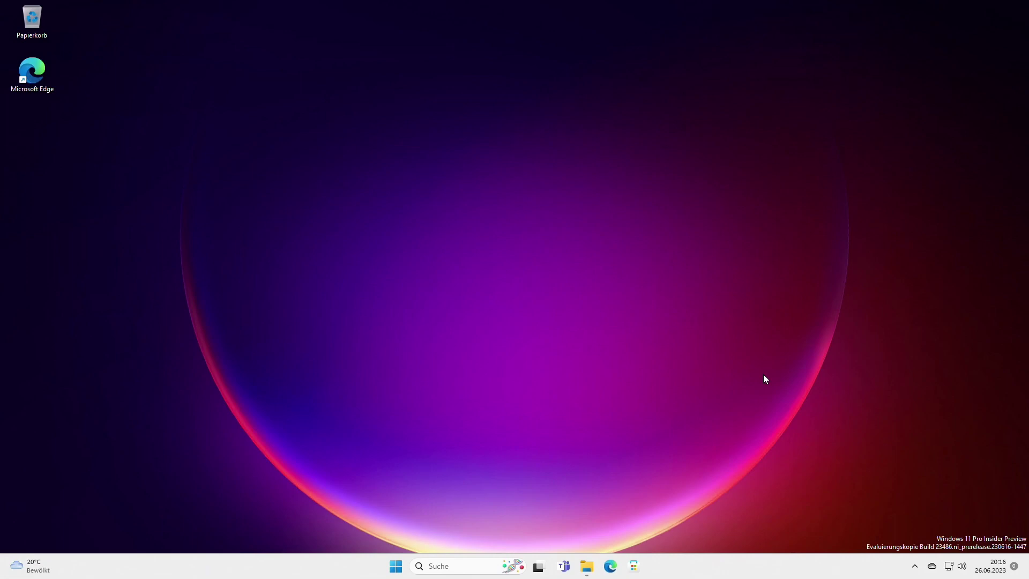
Set the Windows color mode to Dunkel in the personalization settings, close Settings, and check the Start menu
left_click(397, 570)
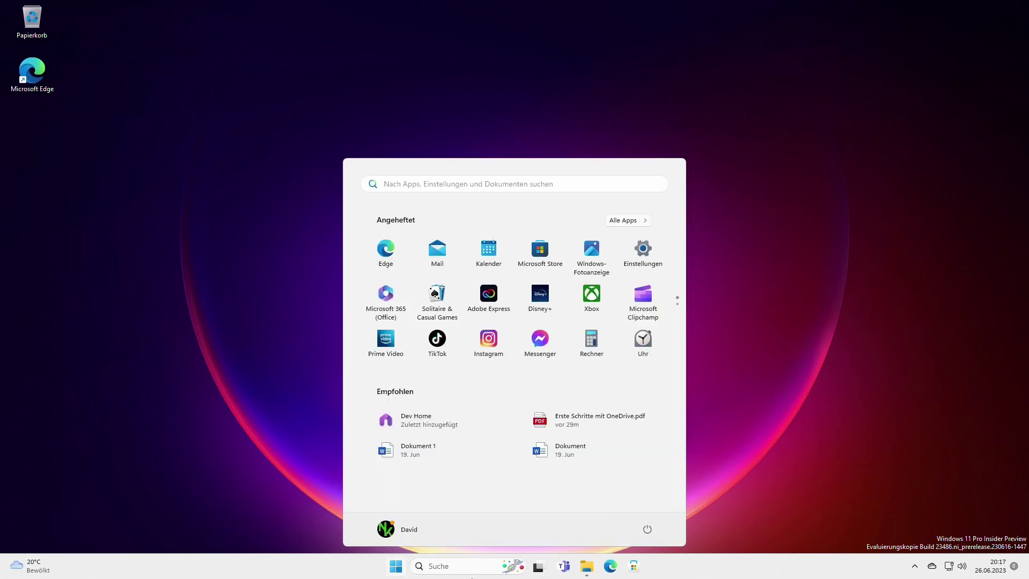
left_click(645, 262)
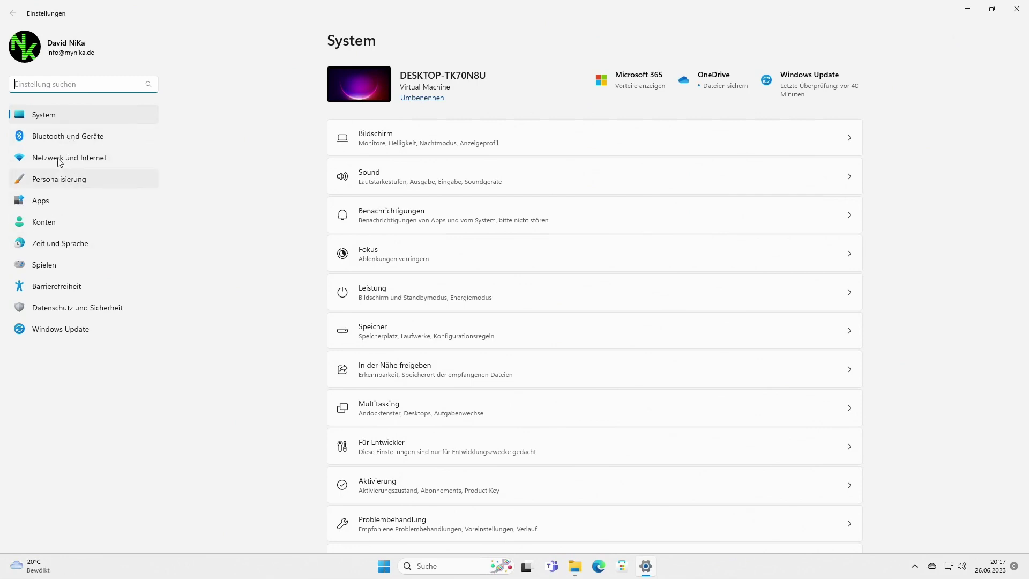
left_click(69, 185)
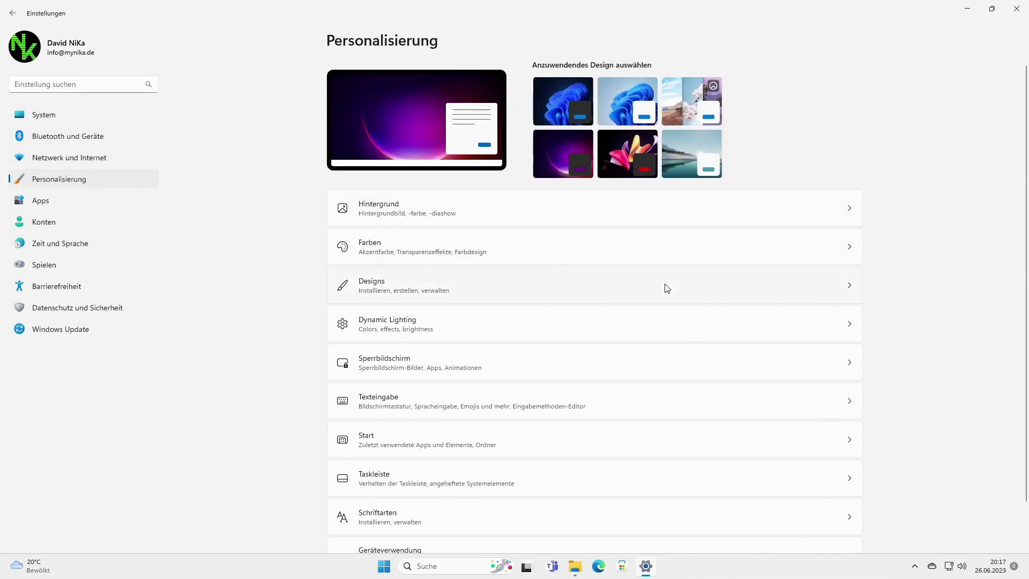
left_click(498, 258)
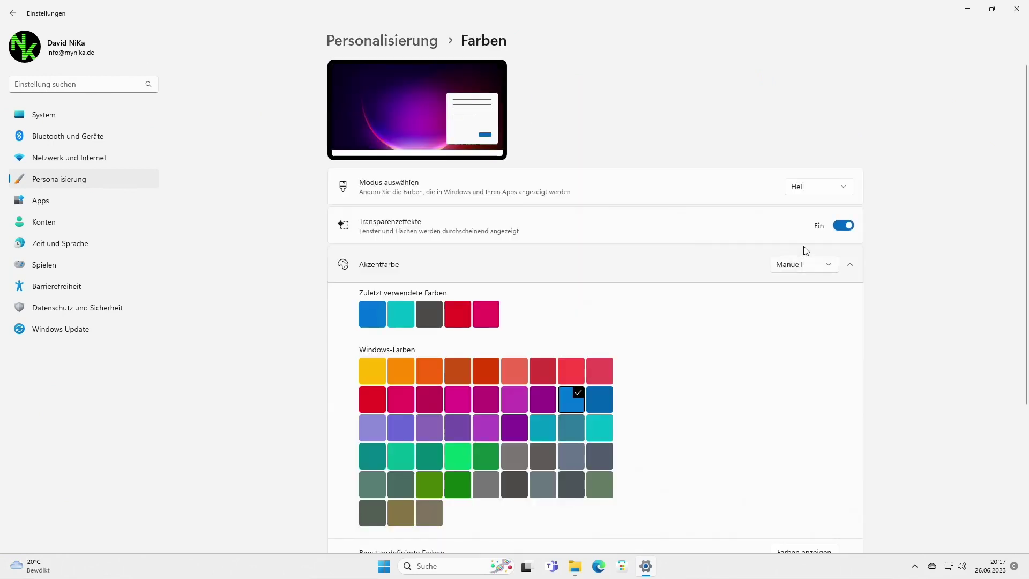
left_click(822, 193)
left_click(814, 212)
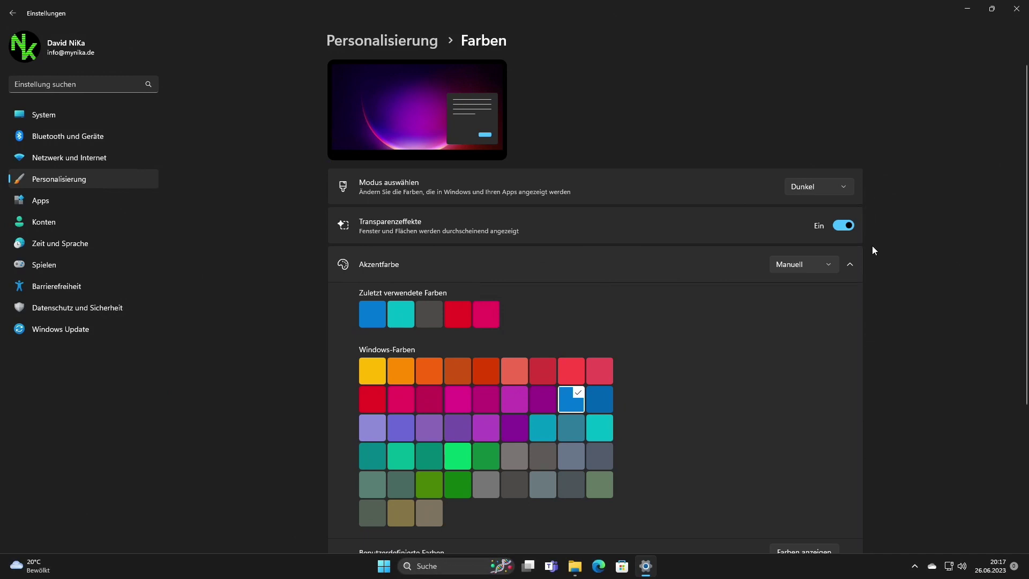
left_click(1024, 9)
left_click(397, 569)
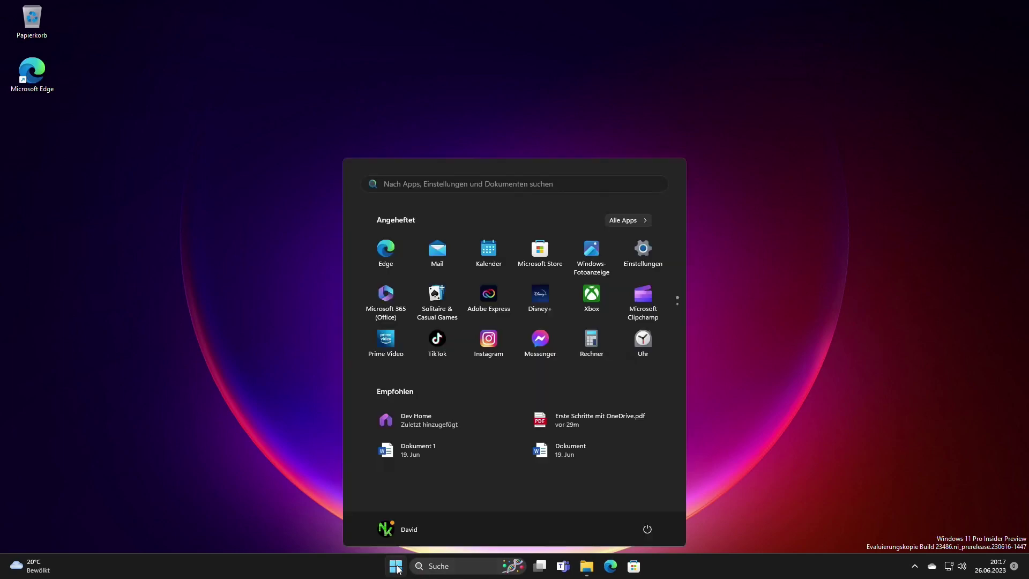
Search for Paint from the Start menu, open it to view its dark mode interface, and close it
type("paint")
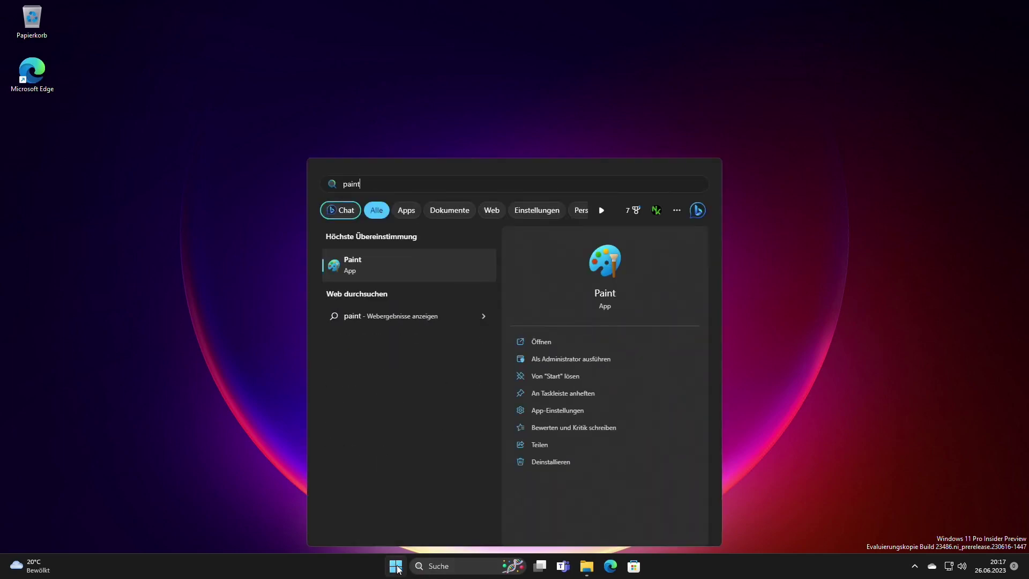
key("Return")
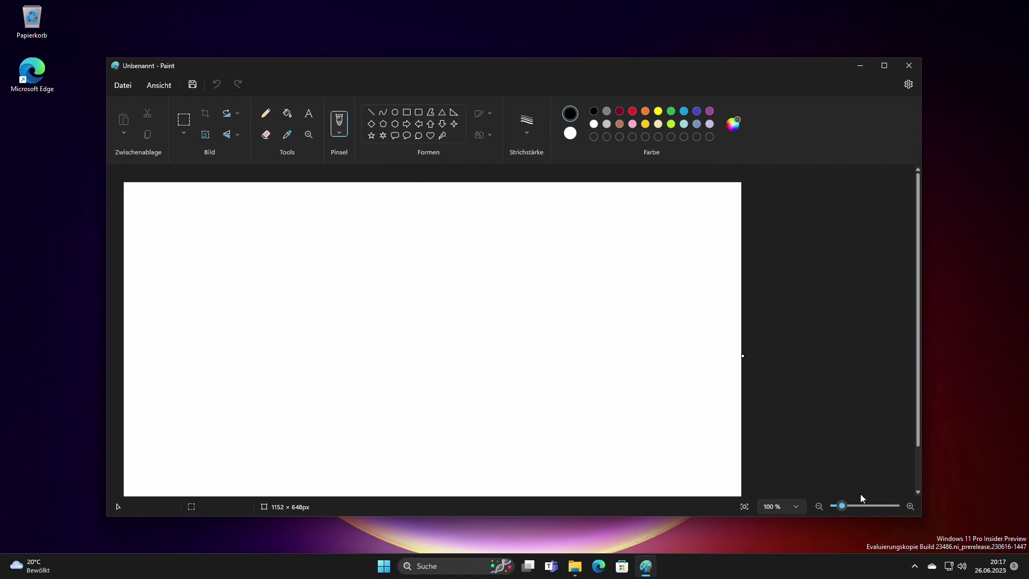
key("alt+F4")
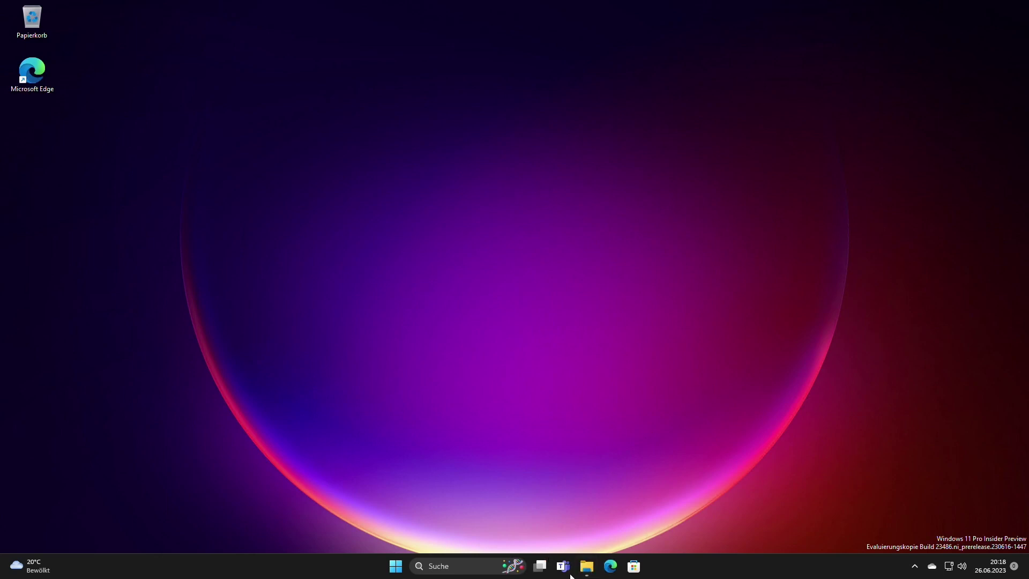
Open File Explorer and go to the Katalog page through the address bar's suggestion
left_click(587, 566)
left_click(623, 532)
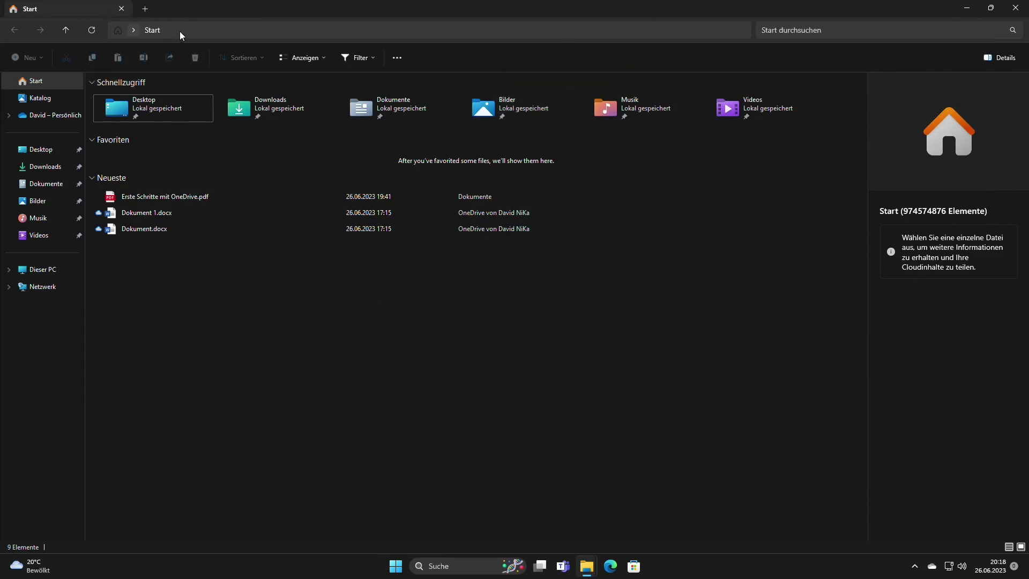
left_click(308, 29)
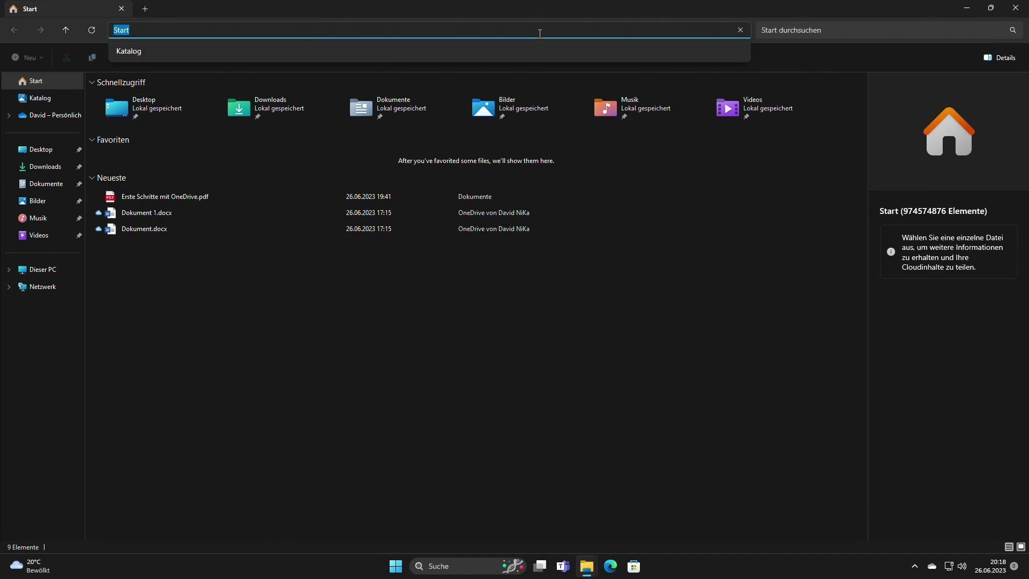
left_click(204, 59)
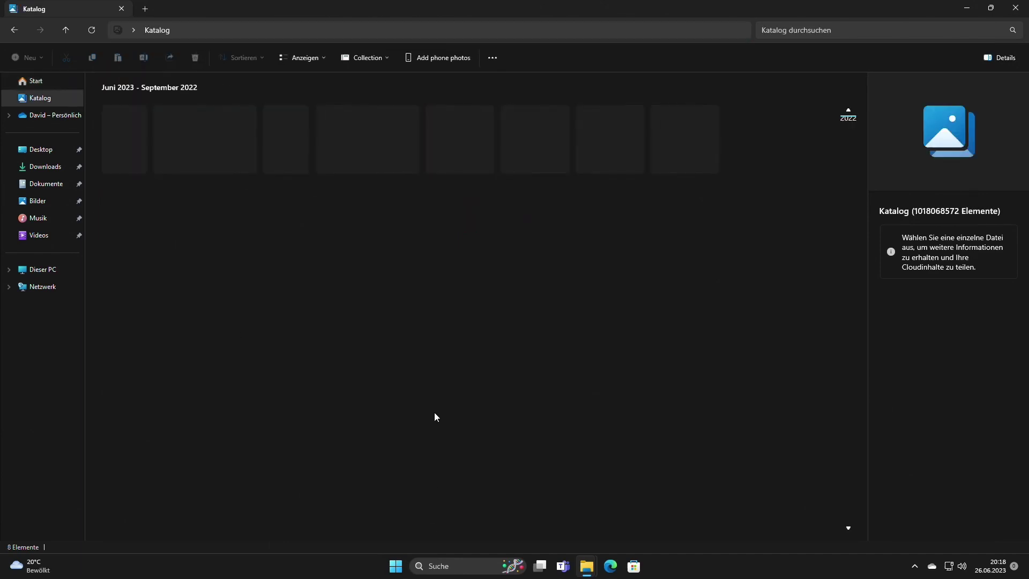